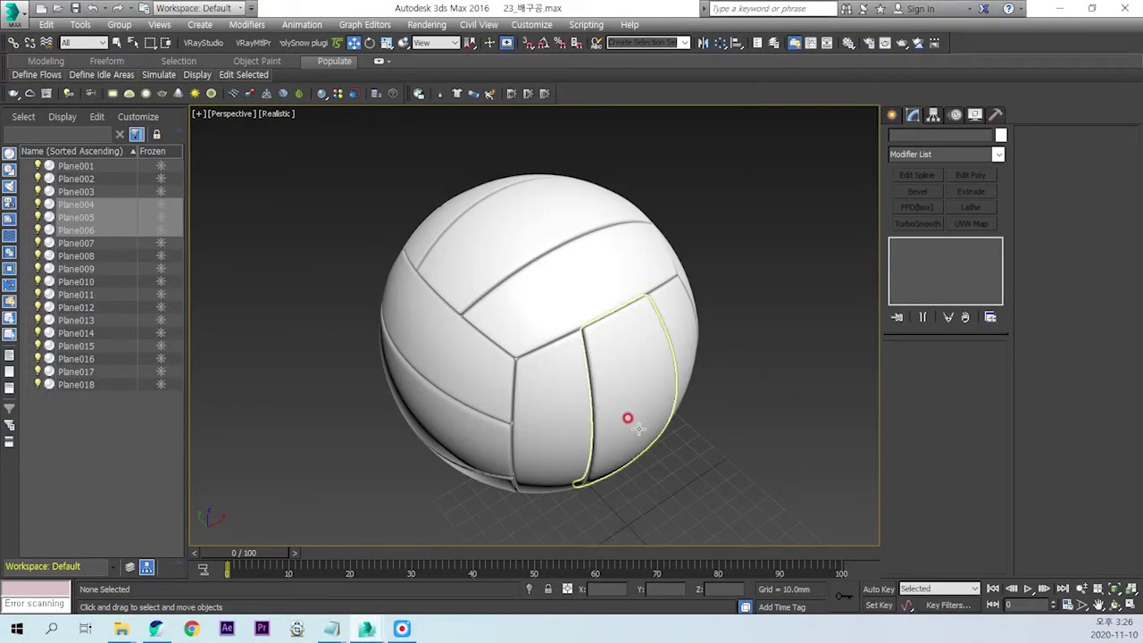
# Orbit around the volleyball and box-select all 18 plane panels
pyautogui.moveTo(631, 395)
pyautogui.keyDown('alt'); pyautogui.mouseDown(button='middle')
pyautogui.moveTo(474, 343)
pyautogui.moveTo(403, 373)
pyautogui.moveTo(671, 390)
pyautogui.moveTo(599, 390)
pyautogui.moveTo(691, 412)
pyautogui.mouseUp(button='middle'); pyautogui.keyUp('alt')
pyautogui.moveTo(302, 145)
pyautogui.mouseDown()
pyautogui.moveTo(593, 294)
pyautogui.moveTo(786, 523)
pyautogui.mouseUp()
pyautogui.click(899, 243)
pyautogui.click(901, 255)
pyautogui.click(929, 266)
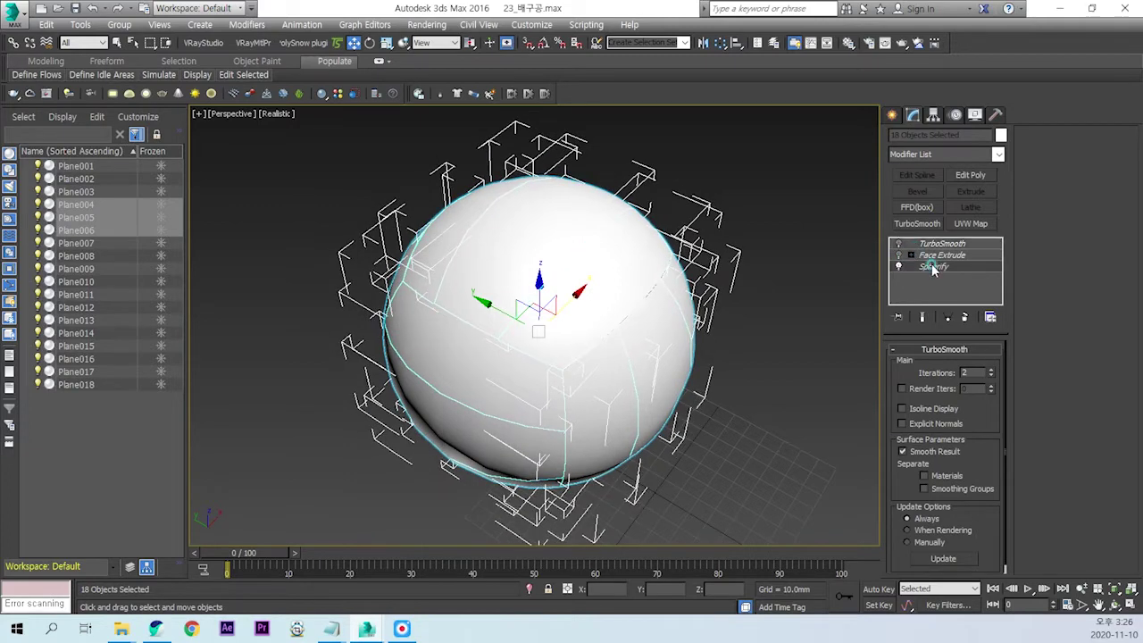
pyautogui.click(899, 266)
pyautogui.moveTo(765, 327)
pyautogui.keyDown('alt'); pyautogui.mouseDown(button='middle')
pyautogui.moveTo(730, 357)
pyautogui.moveTo(542, 350)
pyautogui.moveTo(649, 352)
pyautogui.moveTo(684, 365)
pyautogui.moveTo(646, 381)
pyautogui.moveTo(662, 367)
pyautogui.mouseUp(button='middle'); pyautogui.keyUp('alt')
pyautogui.scroll(-3, 731, 357)
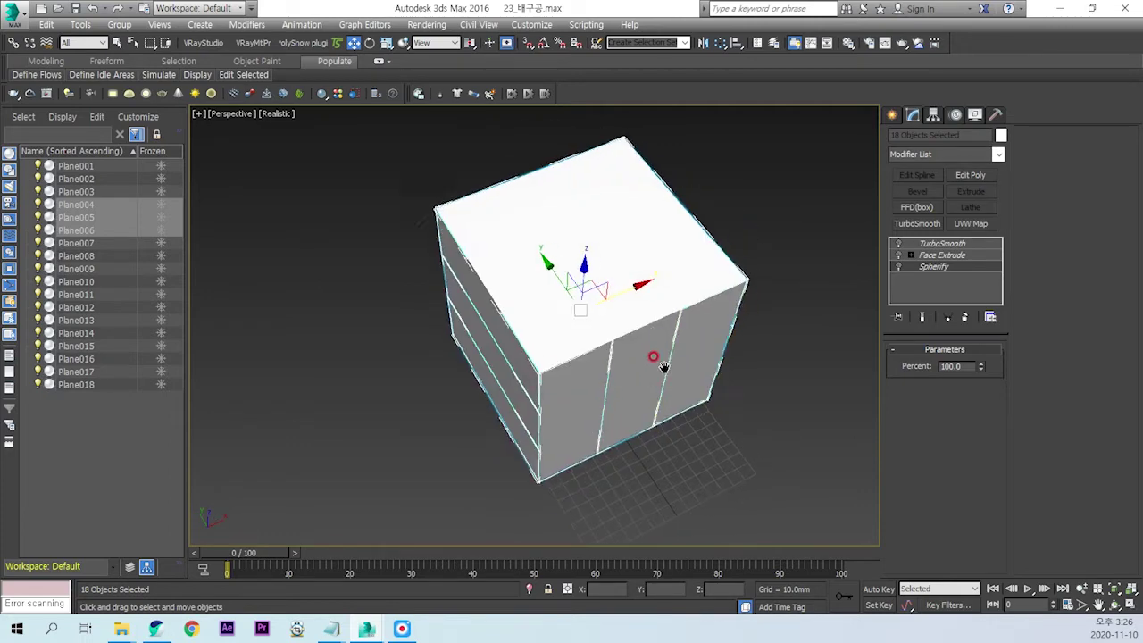
pyautogui.scroll(2, 613, 362)
pyautogui.scroll(2, 630, 397)
pyautogui.moveTo(744, 247)
pyautogui.mouseDown()
pyautogui.moveTo(569, 327)
pyautogui.moveTo(470, 352)
pyautogui.moveTo(502, 372)
pyautogui.mouseUp()
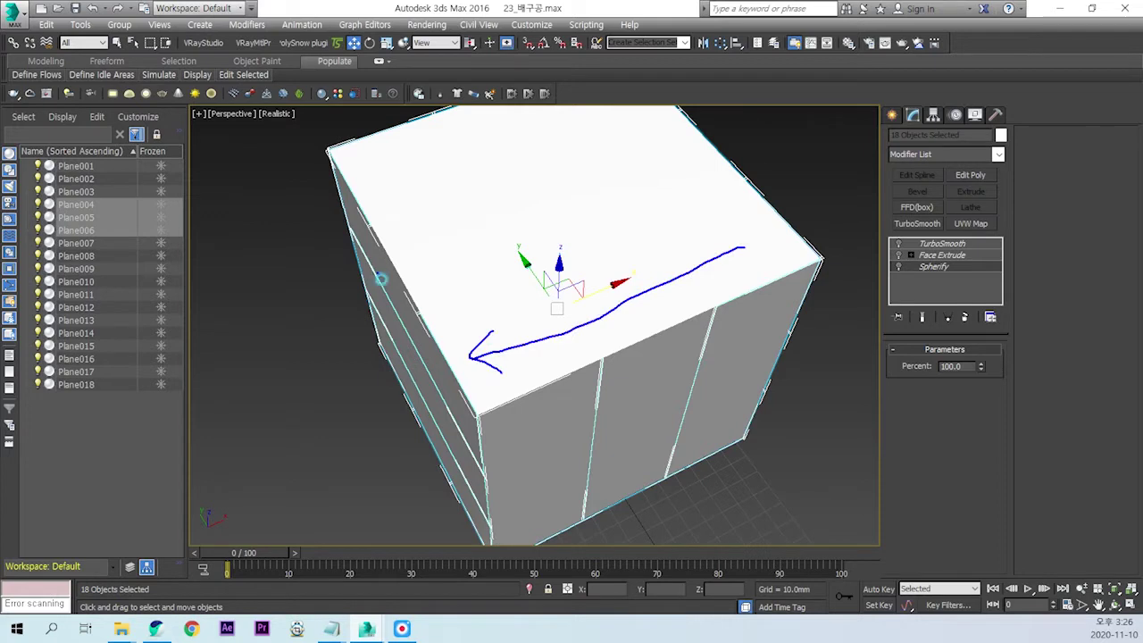
pyautogui.moveTo(381, 279)
pyautogui.mouseDown()
pyautogui.moveTo(453, 435)
pyautogui.moveTo(482, 412)
pyautogui.moveTo(557, 527)
pyautogui.mouseUp()
pyautogui.moveTo(520, 452); pyautogui.dragTo(569, 440)
pyautogui.press('Escape')
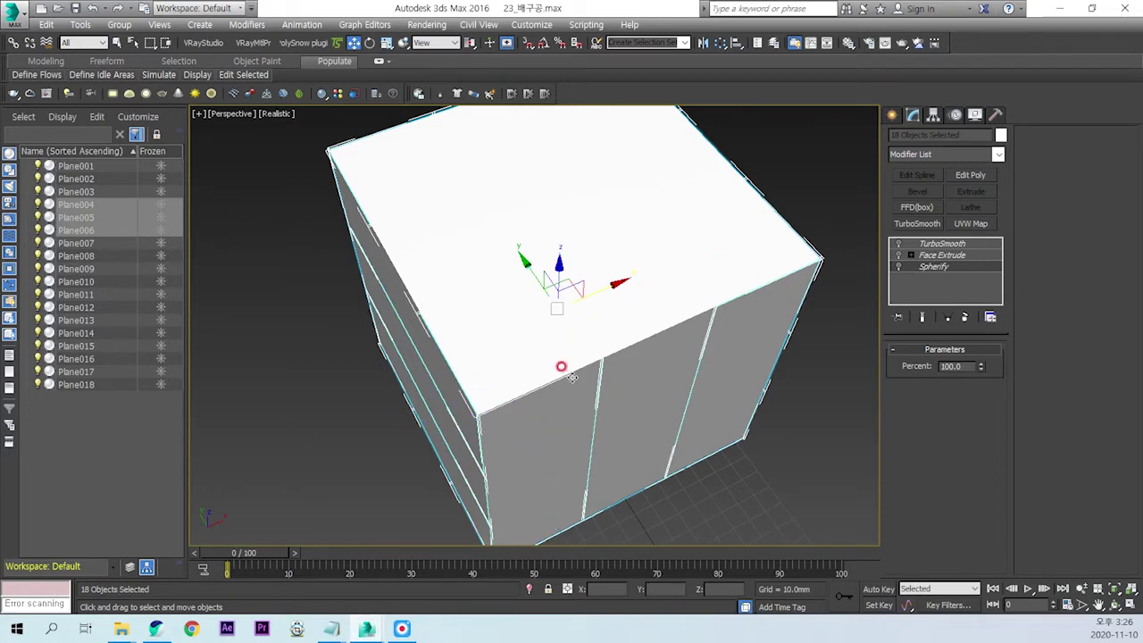
pyautogui.click(899, 266)
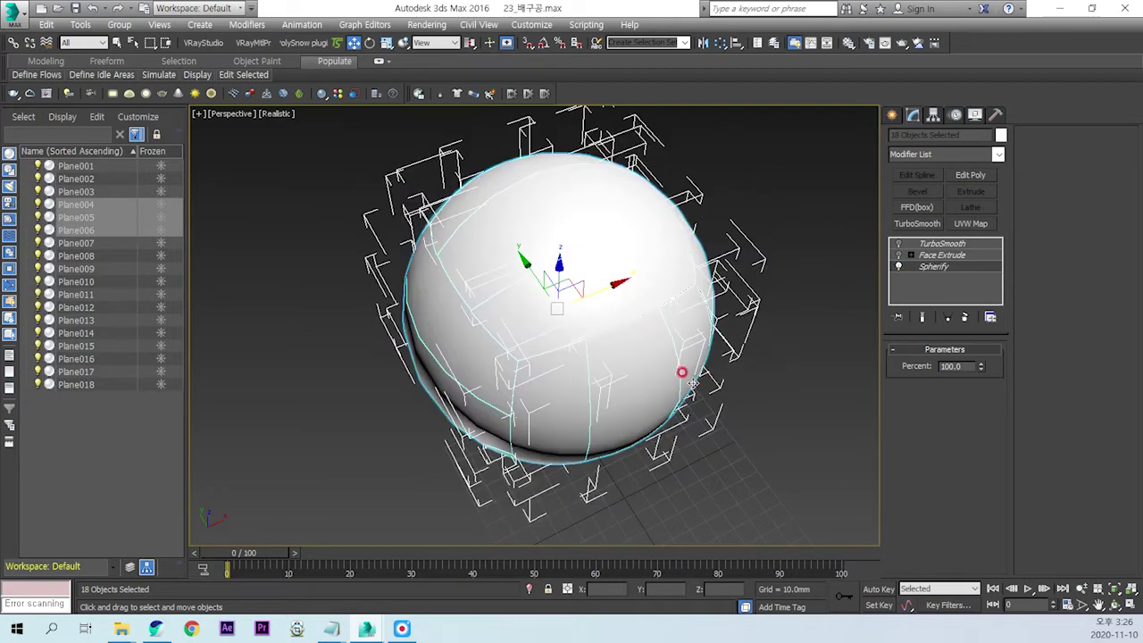
pyautogui.keyDown('alt'); pyautogui.moveTo(694, 386); pyautogui.dragTo(664, 378, button='middle'); pyautogui.keyUp('alt')
pyautogui.click(947, 257)
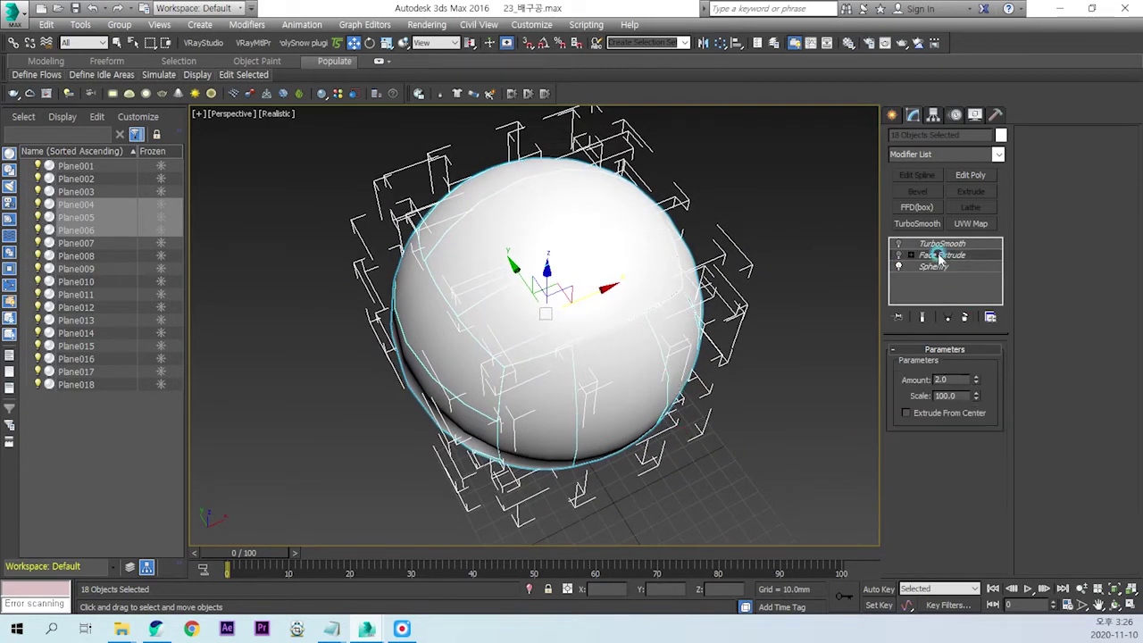
pyautogui.click(898, 255)
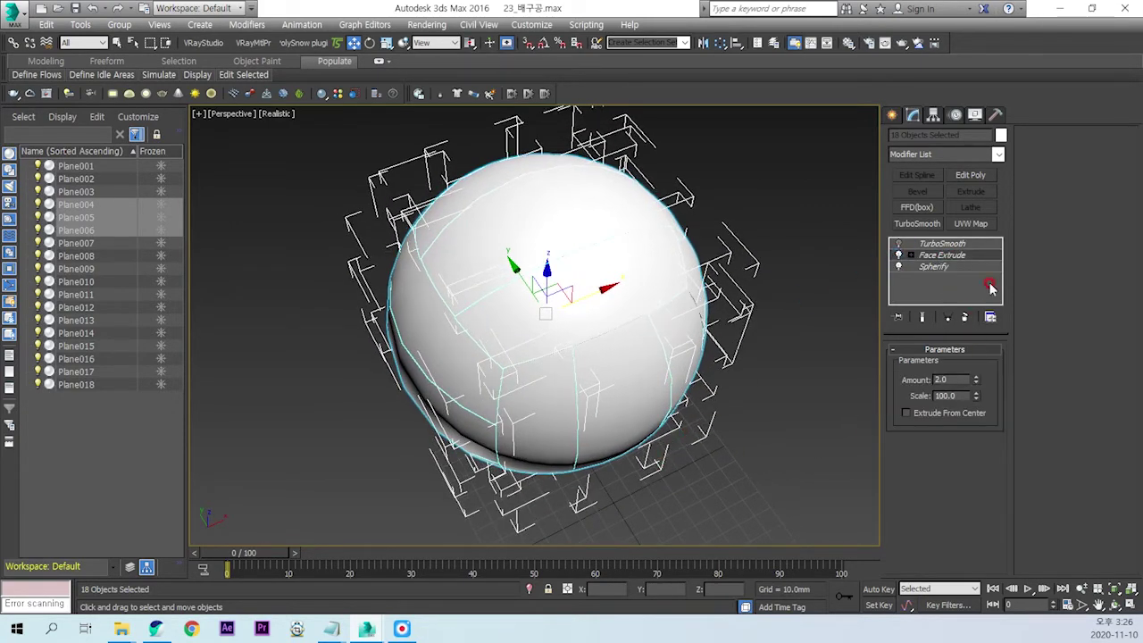
pyautogui.click(942, 243)
pyautogui.click(899, 243)
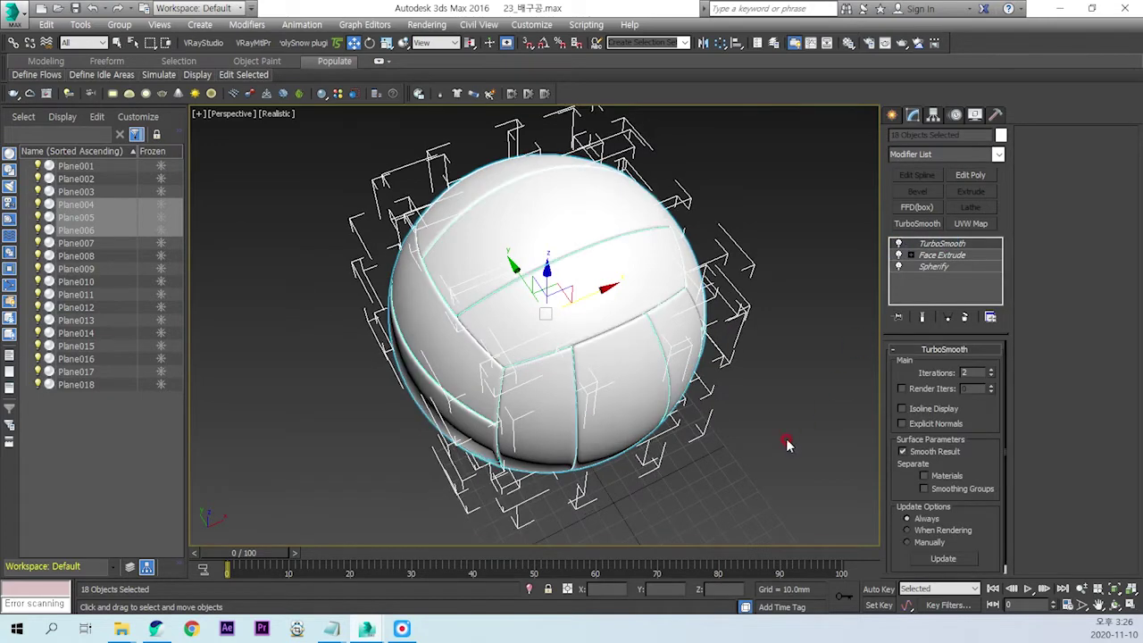
pyautogui.click(804, 430)
pyautogui.scroll(3, 582, 377)
pyautogui.moveTo(581, 378)
pyautogui.keyDown('alt'); pyautogui.mouseDown(button='middle')
pyautogui.moveTo(434, 332)
pyautogui.moveTo(442, 496)
pyautogui.moveTo(434, 327)
pyautogui.mouseUp(button='middle'); pyautogui.keyUp('alt')
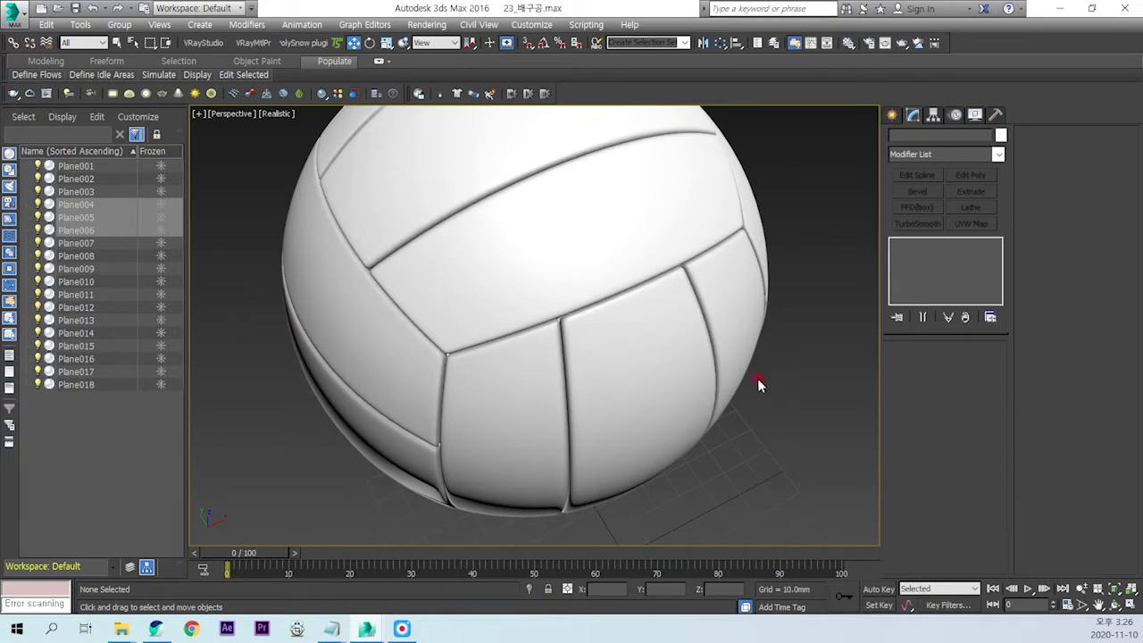
pyautogui.scroll(-3, 676, 378)
pyautogui.scroll(-2, 670, 375)
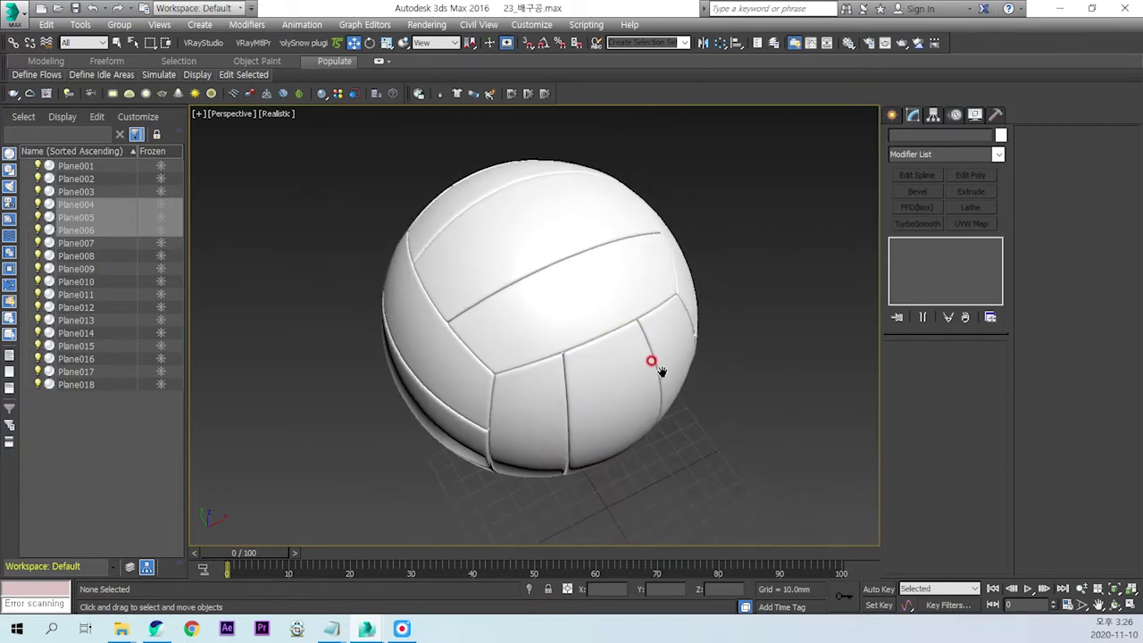
pyautogui.moveTo(661, 369); pyautogui.dragTo(679, 370, button='middle')
# Reset 3ds Max from the application menu, choosing Don't Save and confirming Yes
pyautogui.click(12, 13)
pyautogui.click(46, 75)
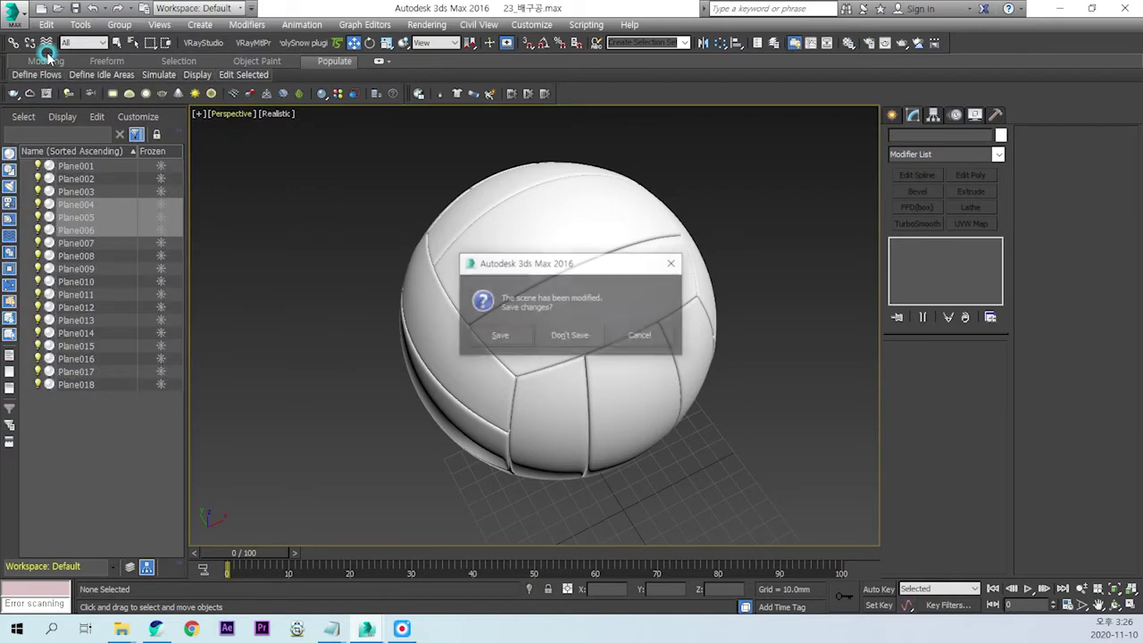
pyautogui.click(640, 337)
pyautogui.click(12, 12)
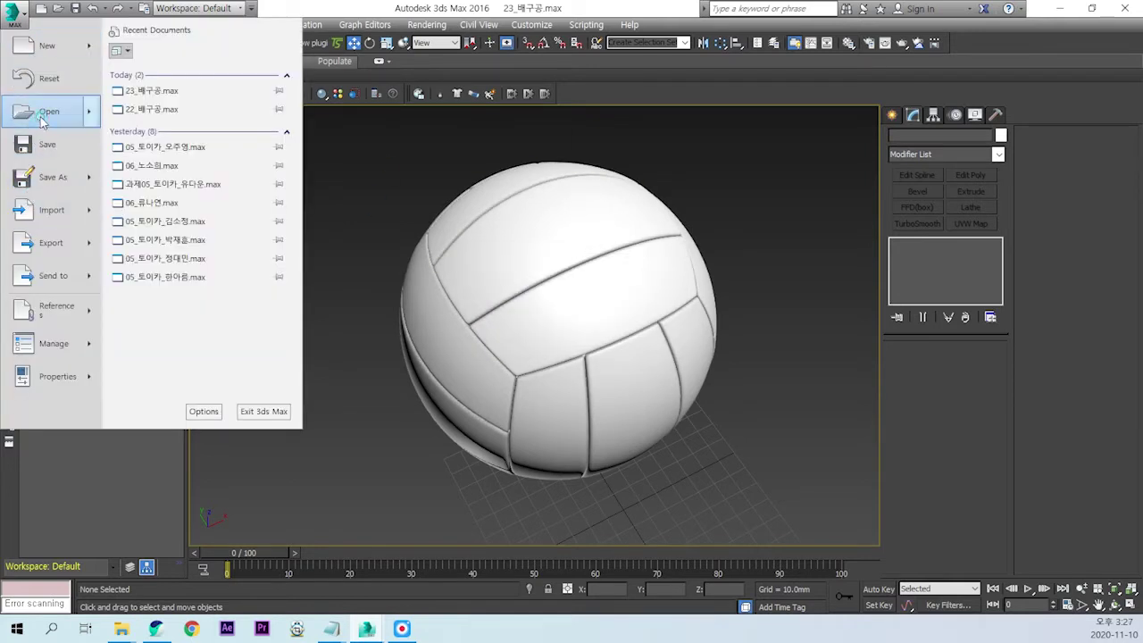
pyautogui.click(45, 112)
pyautogui.click(632, 340)
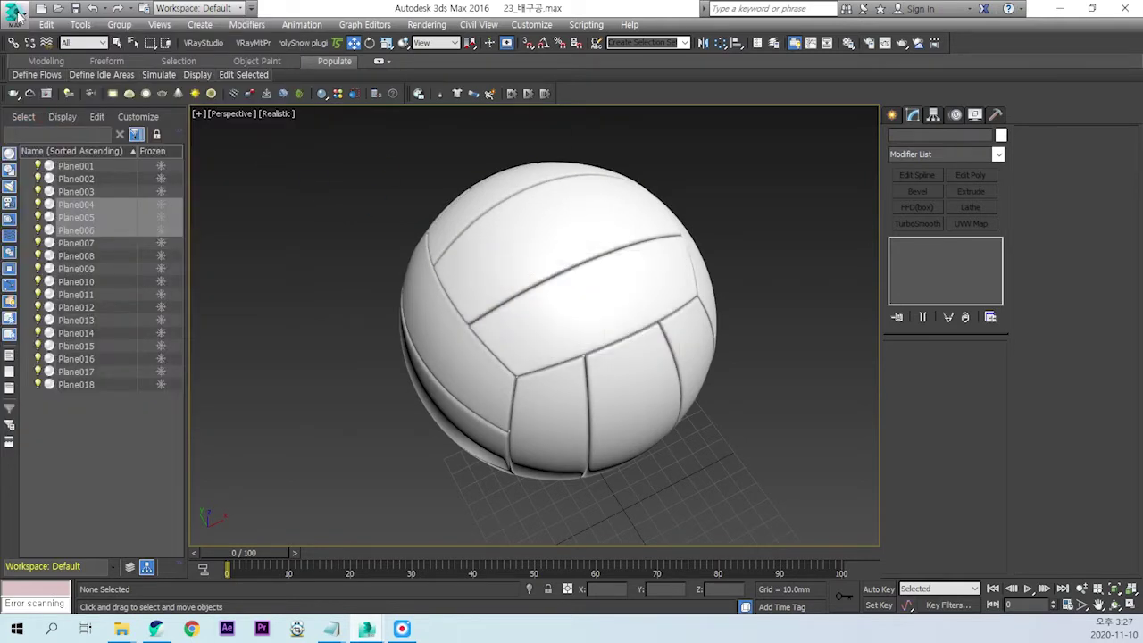
pyautogui.click(18, 14)
pyautogui.click(54, 88)
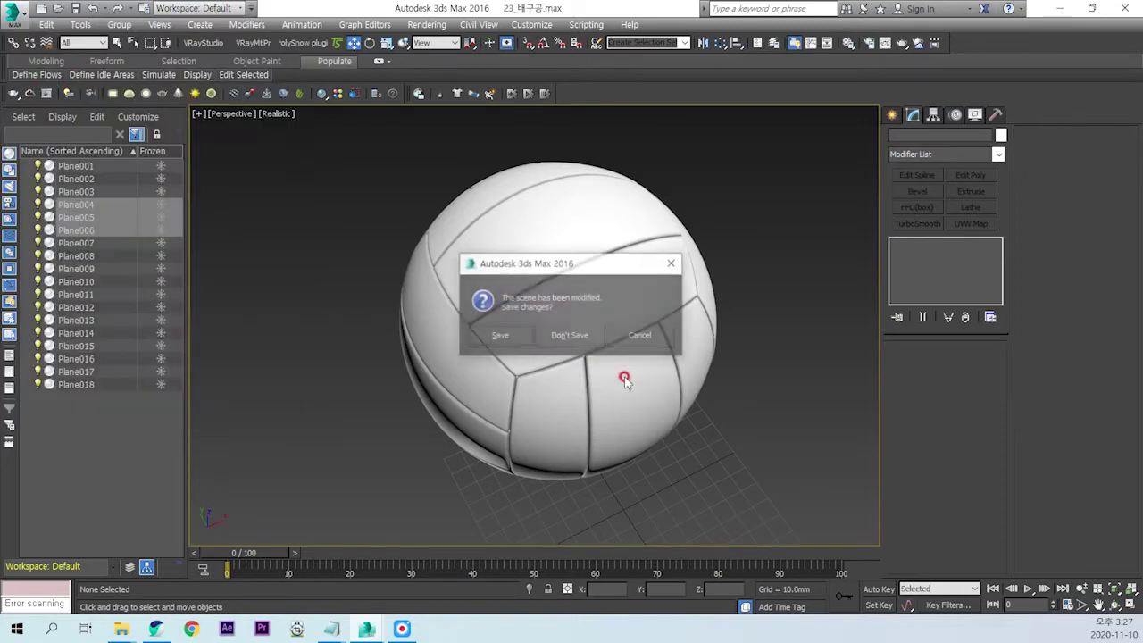
pyautogui.click(569, 336)
pyautogui.click(539, 338)
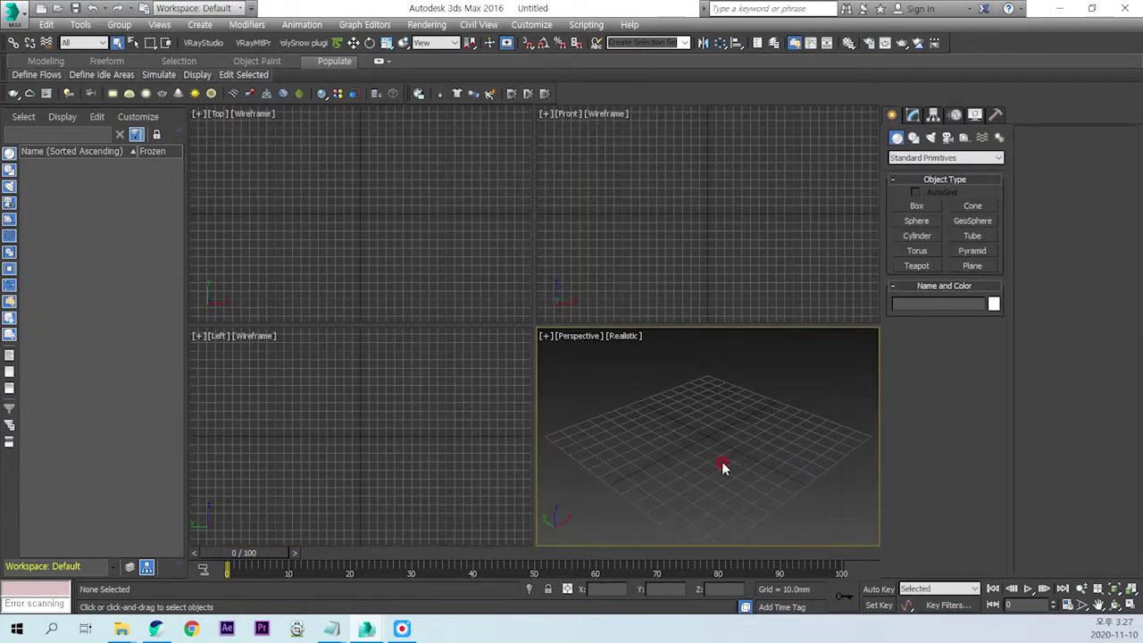
# Maximize the Front viewport and draw a new plane in it
pyautogui.click(723, 269)
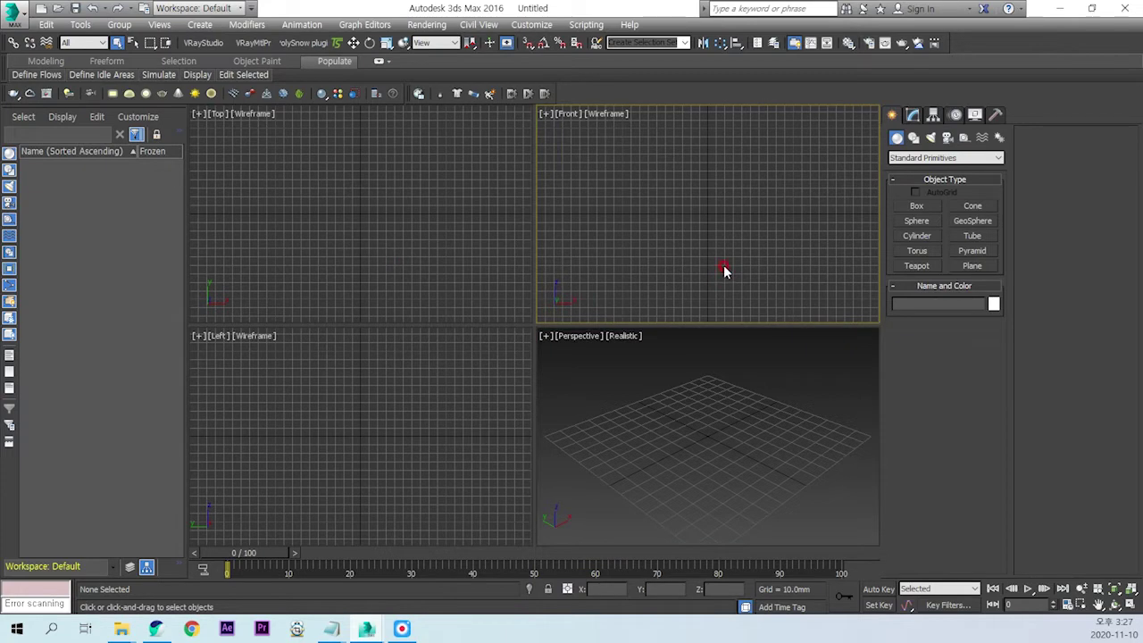
pyautogui.hotkey('alt', 'w')
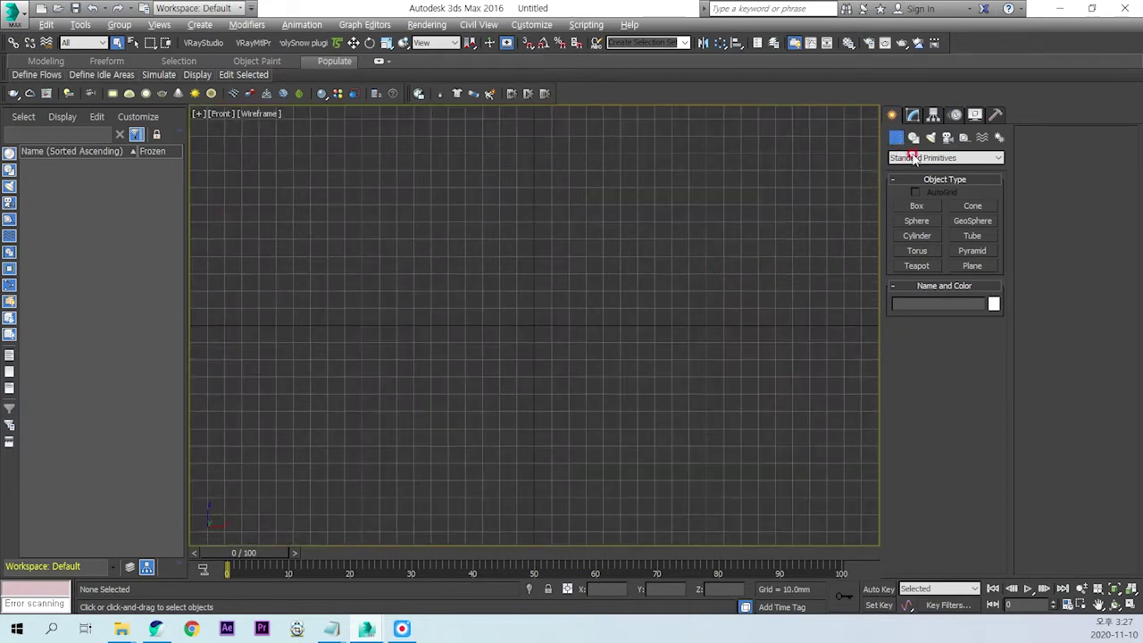
pyautogui.click(972, 265)
pyautogui.moveTo(587, 259); pyautogui.dragTo(577, 301, button='middle')
pyautogui.moveTo(378, 362); pyautogui.dragTo(719, 262)
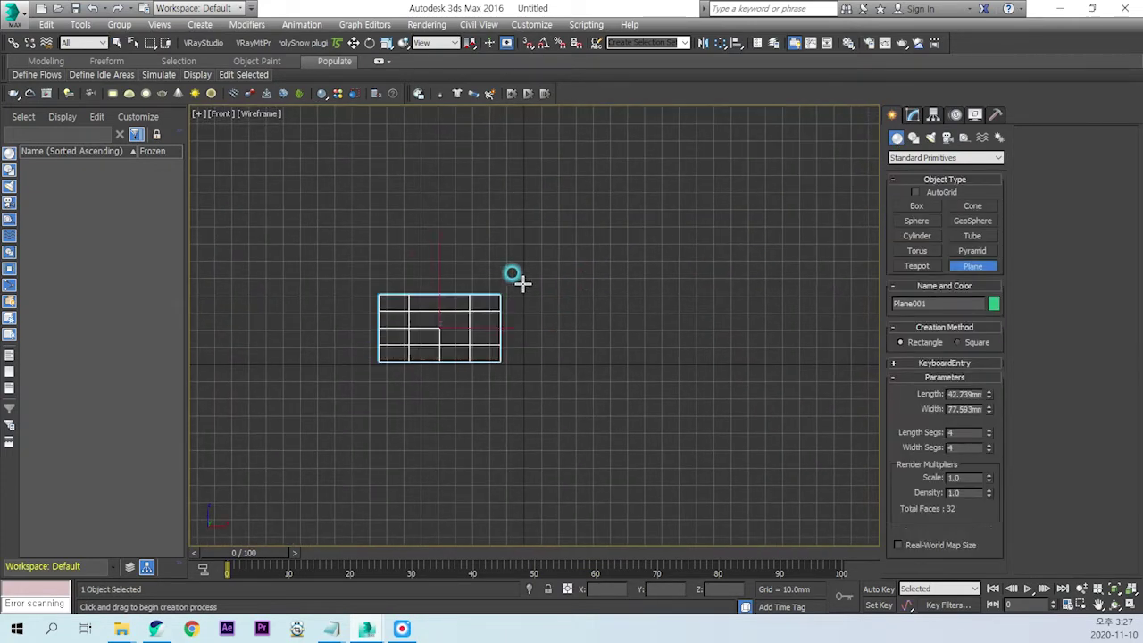
# Set the plane to Length 50, Width 150, with 3 length and 3 width segments
pyautogui.write('50')
pyautogui.press('Tab')
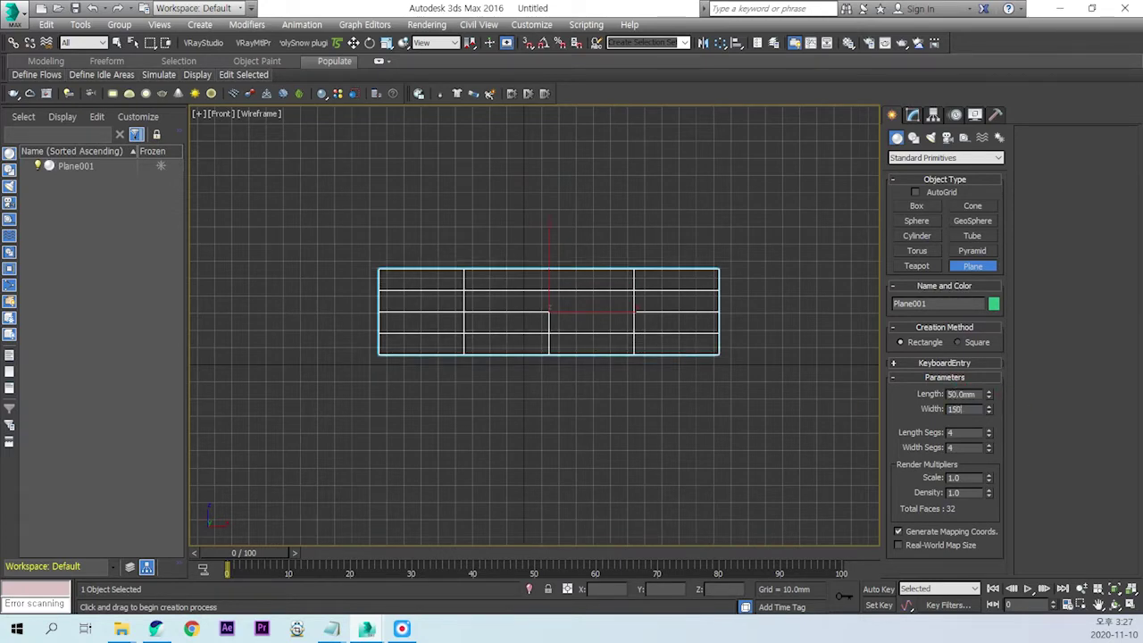
pyautogui.press('Tab')
pyautogui.write('3')
pyautogui.press('Tab')
pyautogui.write('3')
pyautogui.press('Return')
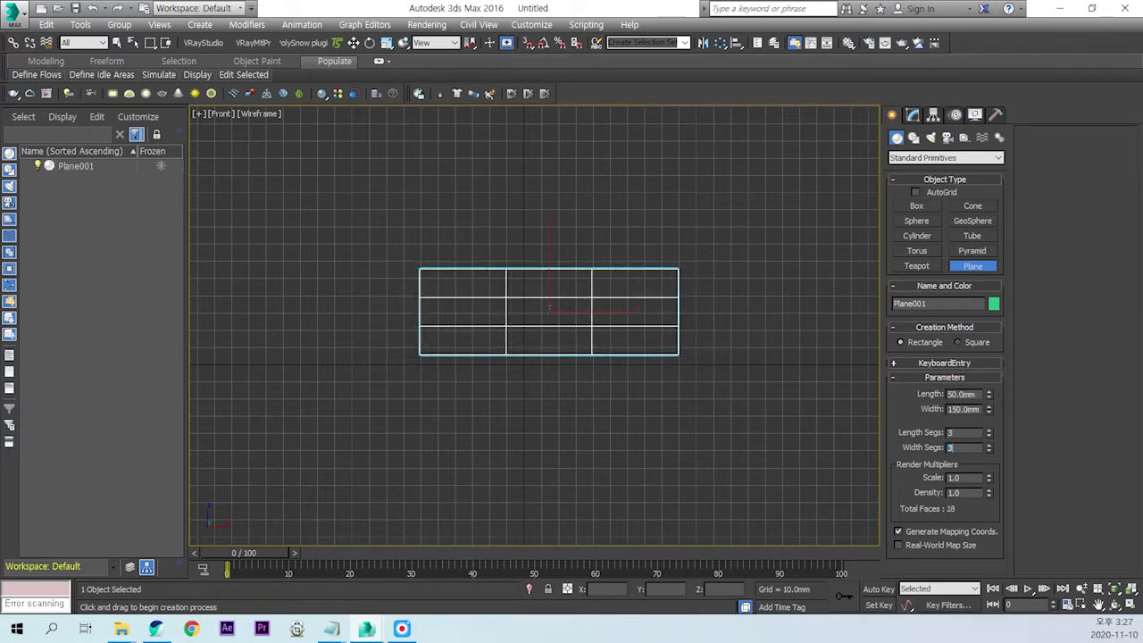
pyautogui.click(947, 475)
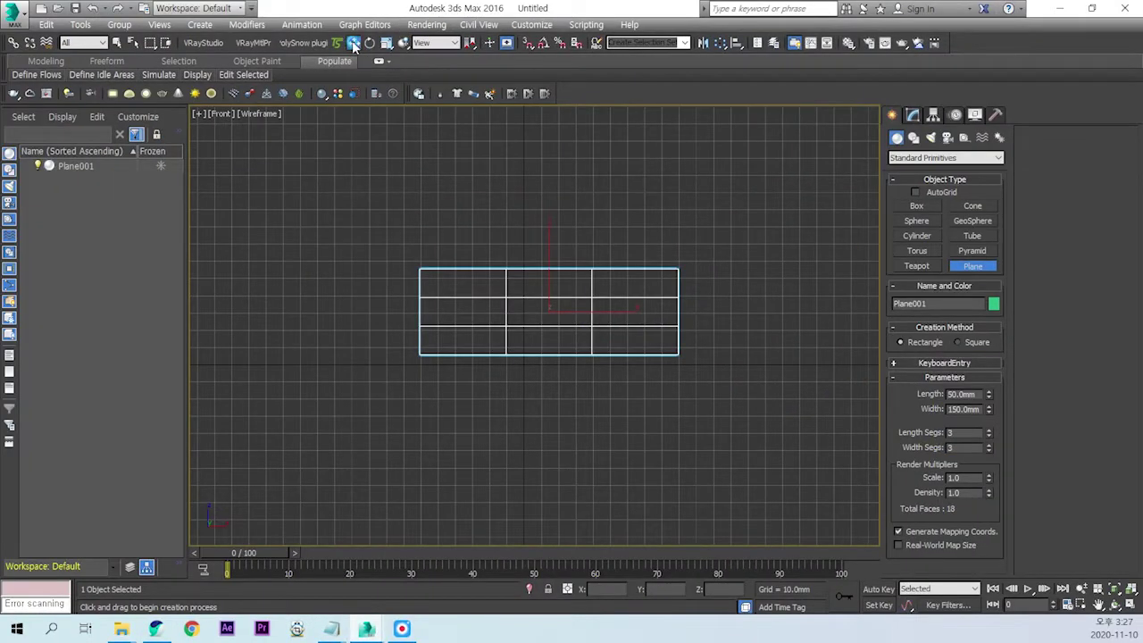
pyautogui.rightClick(354, 43)
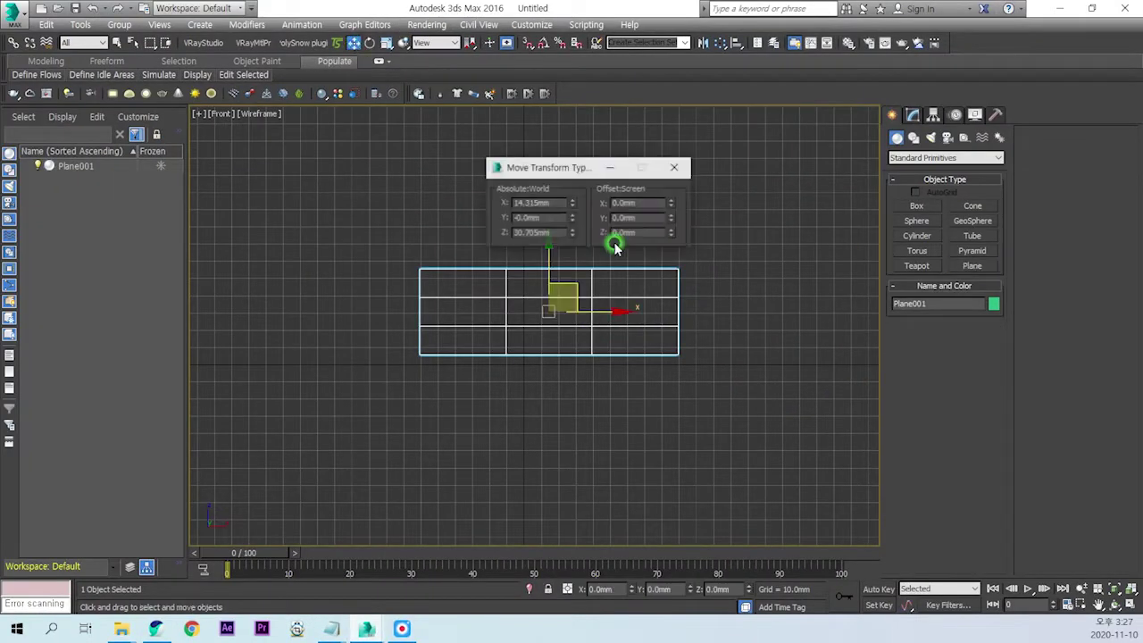
# Move Plane001 to X 0, Y 0, Z 25 mm and show its Modify panel parameters
pyautogui.rightClick(568, 204)
pyautogui.rightClick(572, 218)
pyautogui.click(552, 230)
pyautogui.moveTo(557, 234); pyautogui.dragTo(449, 243)
pyautogui.write('2')
pyautogui.press('Return')
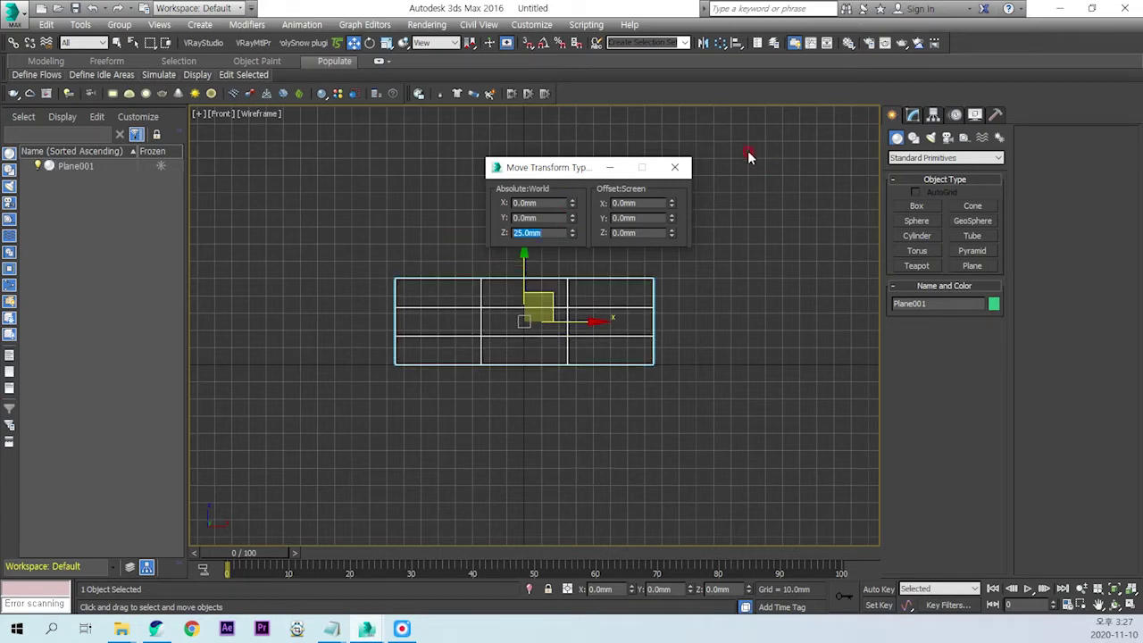
pyautogui.click(674, 167)
pyautogui.moveTo(584, 332); pyautogui.dragTo(620, 363, button='middle')
pyautogui.scroll(3, 623, 365)
pyautogui.scroll(2, 624, 364)
pyautogui.click(912, 116)
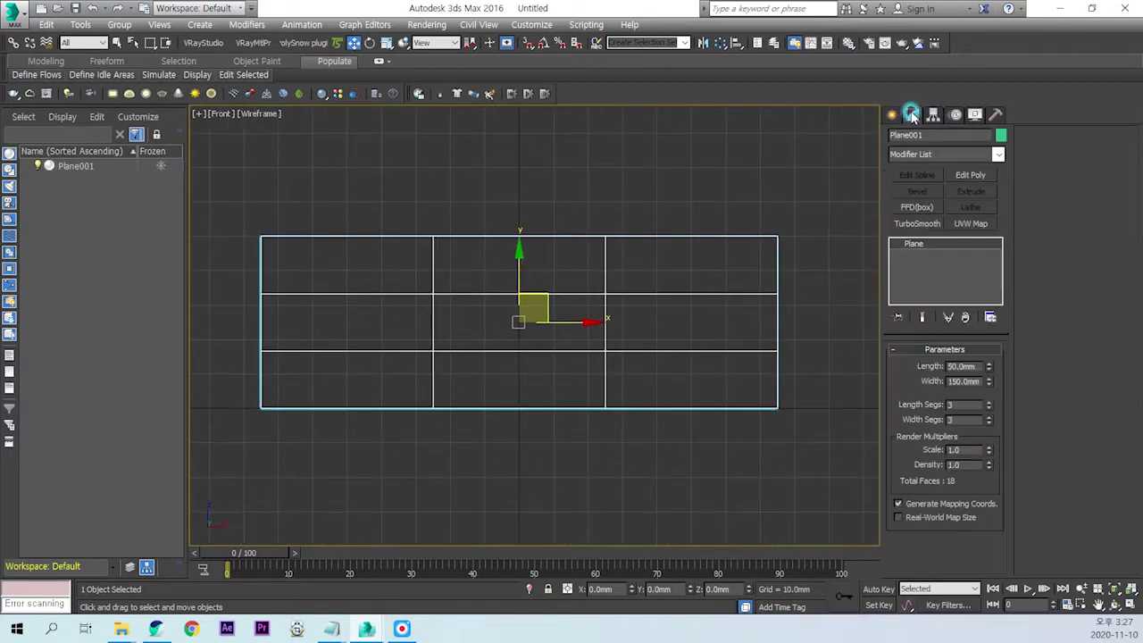
# Add Edit Poly, select the eight inner-column vertices, and open the Non-uniform Scale Type-In
pyautogui.click(970, 175)
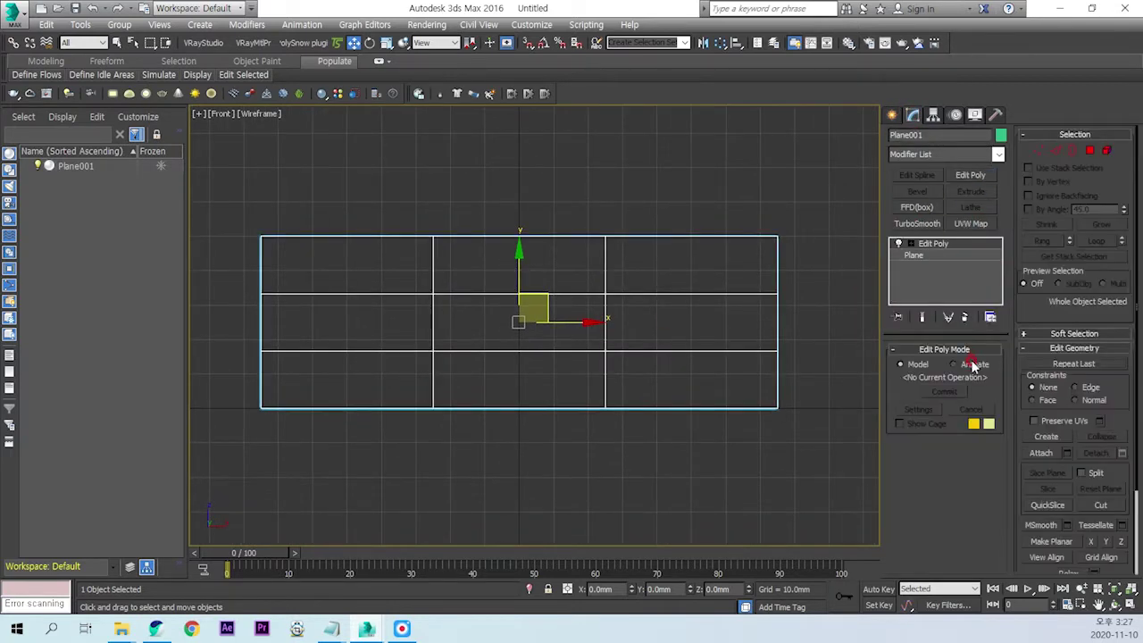
pyautogui.click(1038, 150)
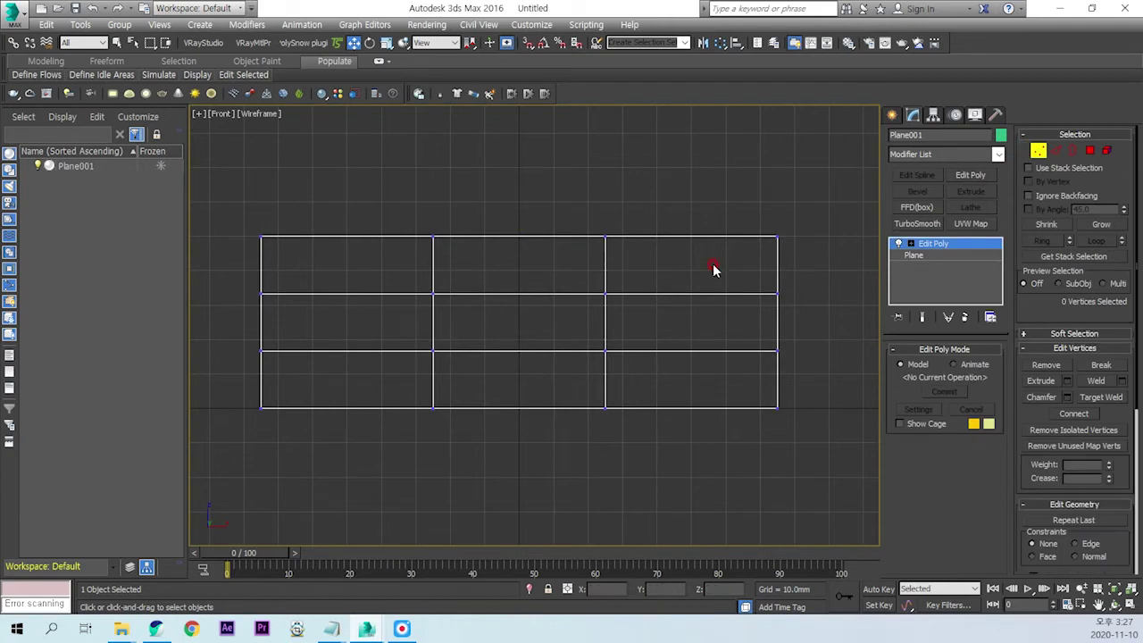
pyautogui.moveTo(402, 437); pyautogui.dragTo(684, 204)
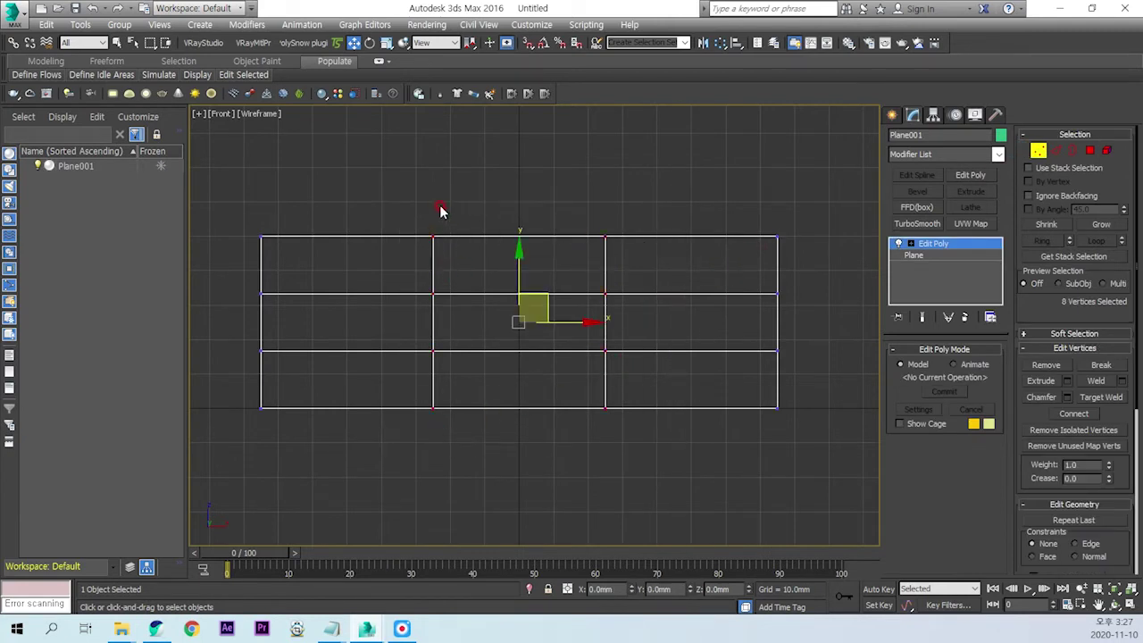
pyautogui.moveTo(386, 43); pyautogui.dragTo(387, 80)
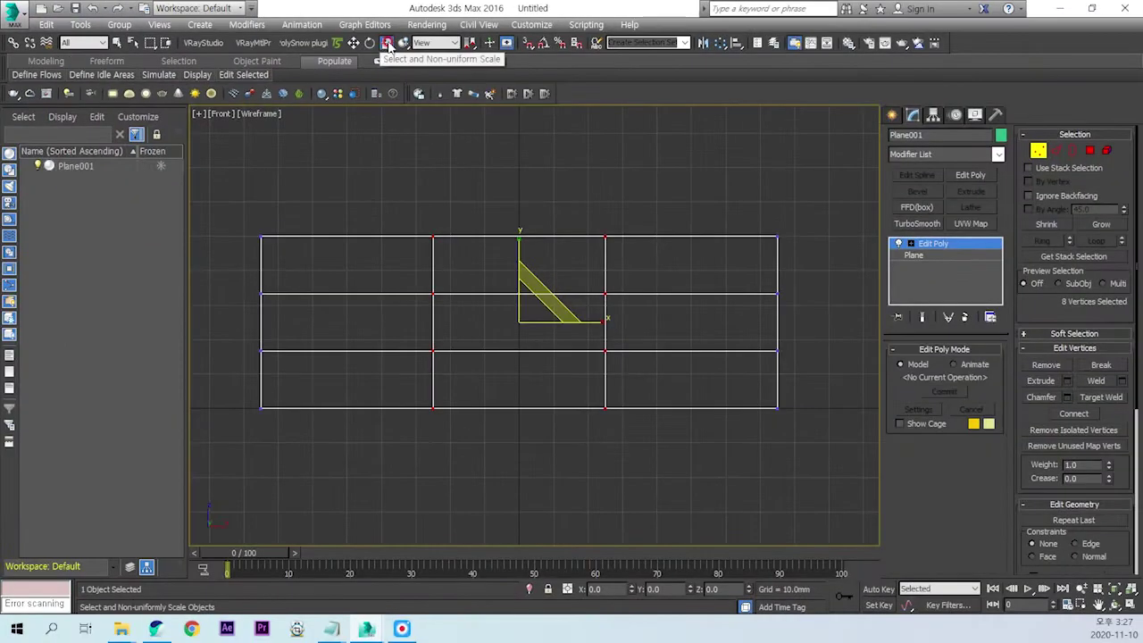
pyautogui.rightClick(387, 43)
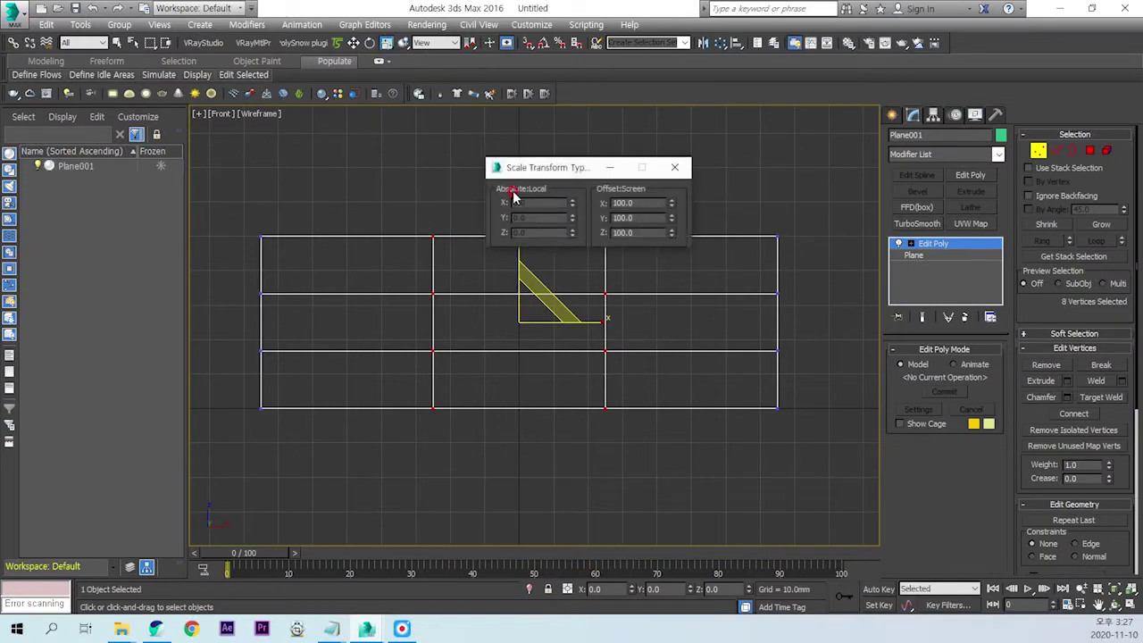
# Scale the inner vertex columns outward to 285% and the middle vertex rows to 250%
pyautogui.write('285')
pyautogui.press('Return')
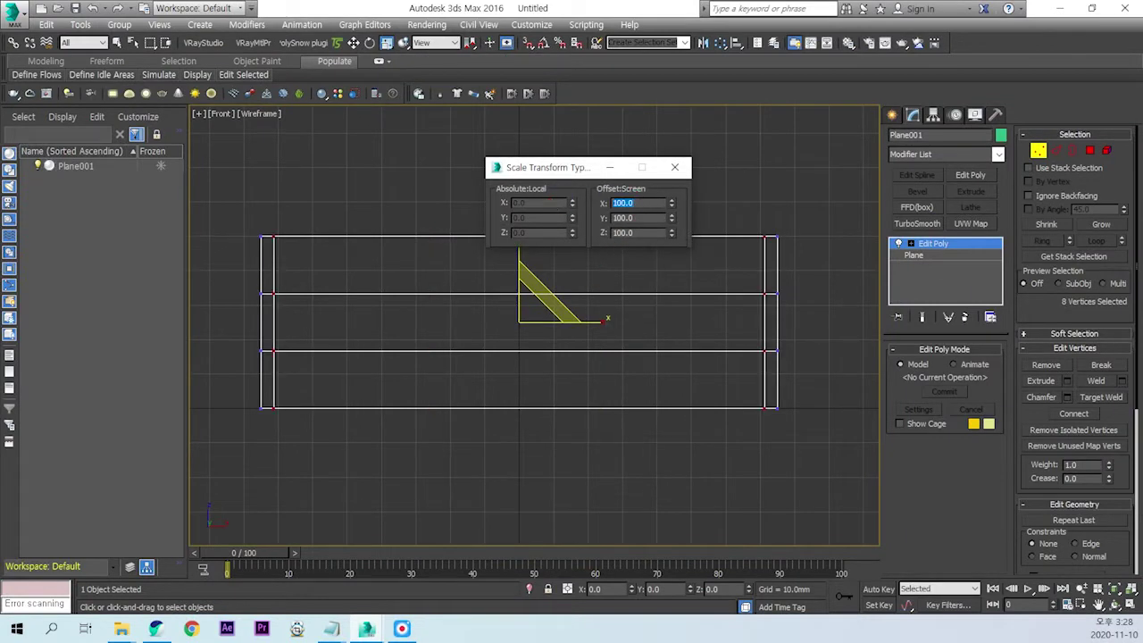
pyautogui.moveTo(221, 369); pyautogui.dragTo(777, 254)
pyautogui.doubleClick(623, 218)
pyautogui.write('250')
pyautogui.press('Return')
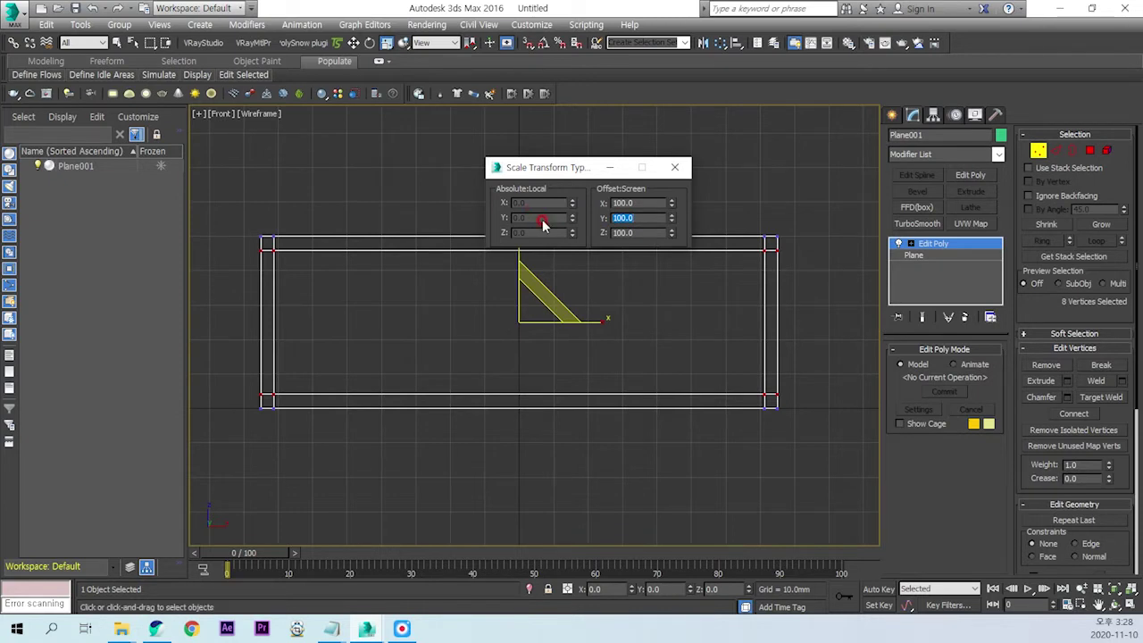
# Adjust the vertex selection and switch to Edge sub-object level
pyautogui.moveTo(275, 415)
pyautogui.mouseDown()
pyautogui.moveTo(256, 340)
pyautogui.moveTo(265, 235)
pyautogui.moveTo(281, 303)
pyautogui.moveTo(268, 418)
pyautogui.mouseUp()
pyautogui.moveTo(282, 259)
pyautogui.mouseDown()
pyautogui.moveTo(715, 253)
pyautogui.moveTo(339, 229)
pyautogui.moveTo(268, 240)
pyautogui.mouseUp()
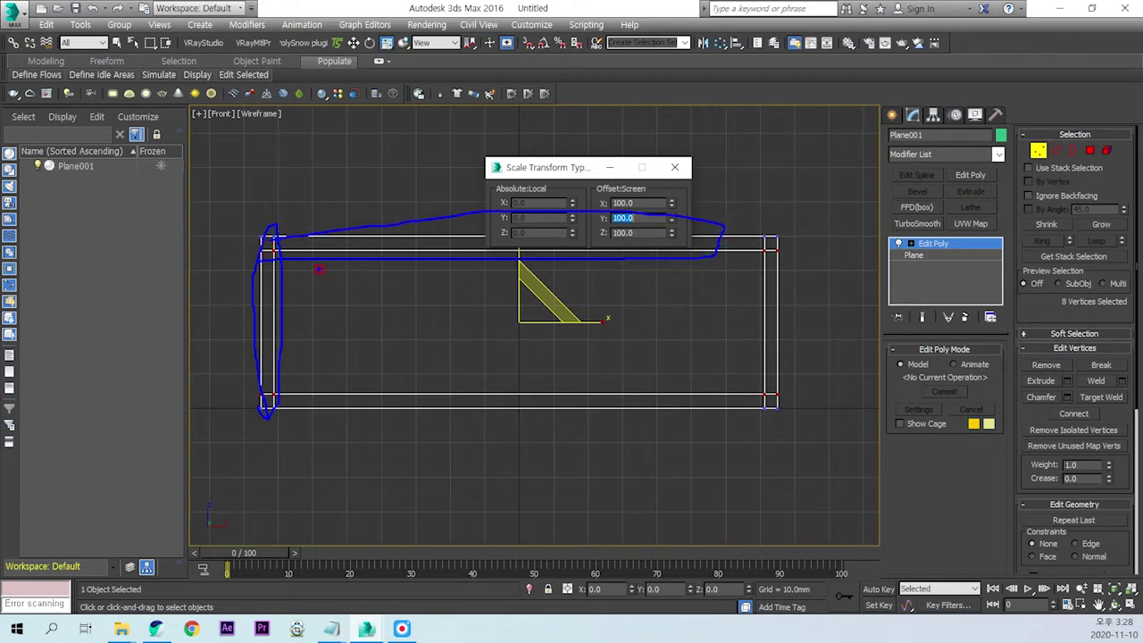
pyautogui.press('Escape')
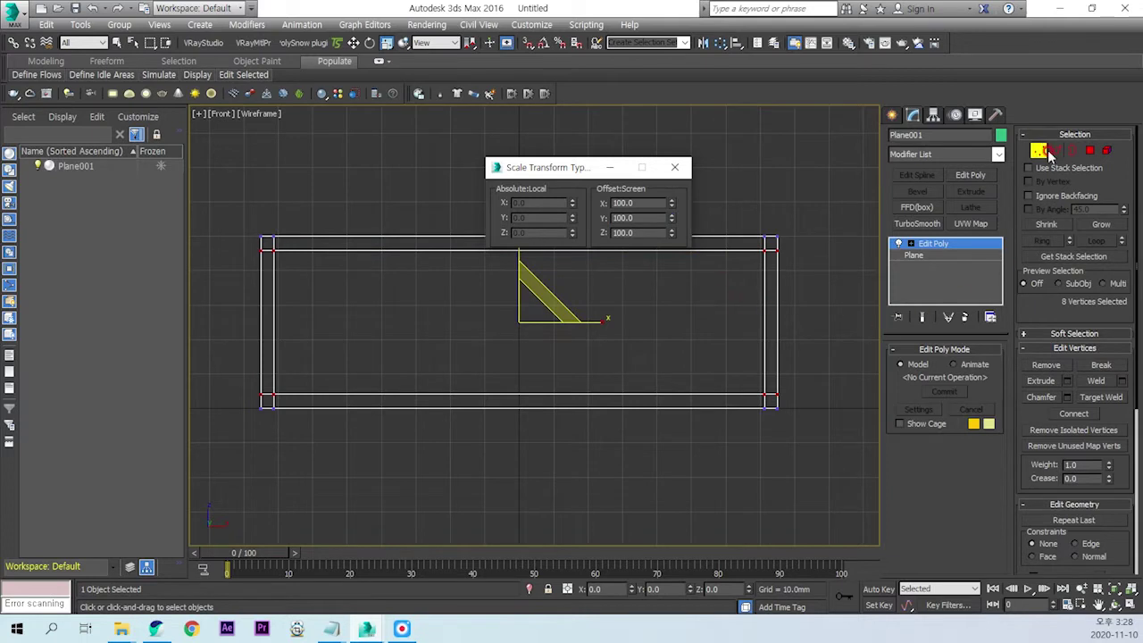
pyautogui.click(1051, 152)
pyautogui.click(675, 167)
# Connect the four horizontal edges with 5 segments, adding five vertical edge lines
pyautogui.moveTo(632, 451); pyautogui.dragTo(542, 228)
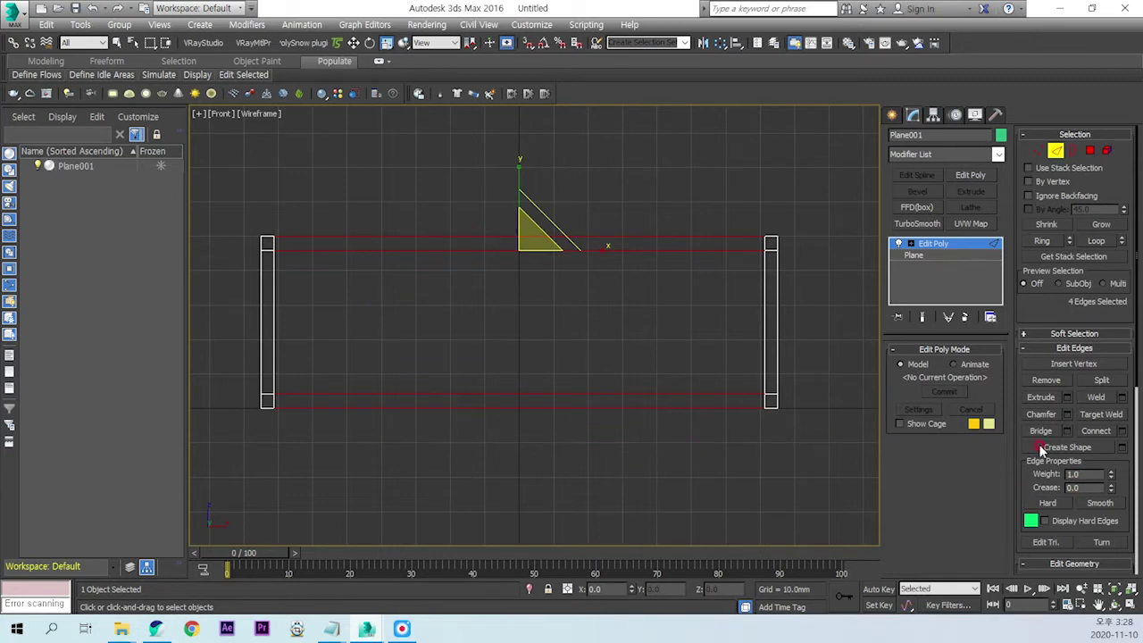
pyautogui.click(1121, 432)
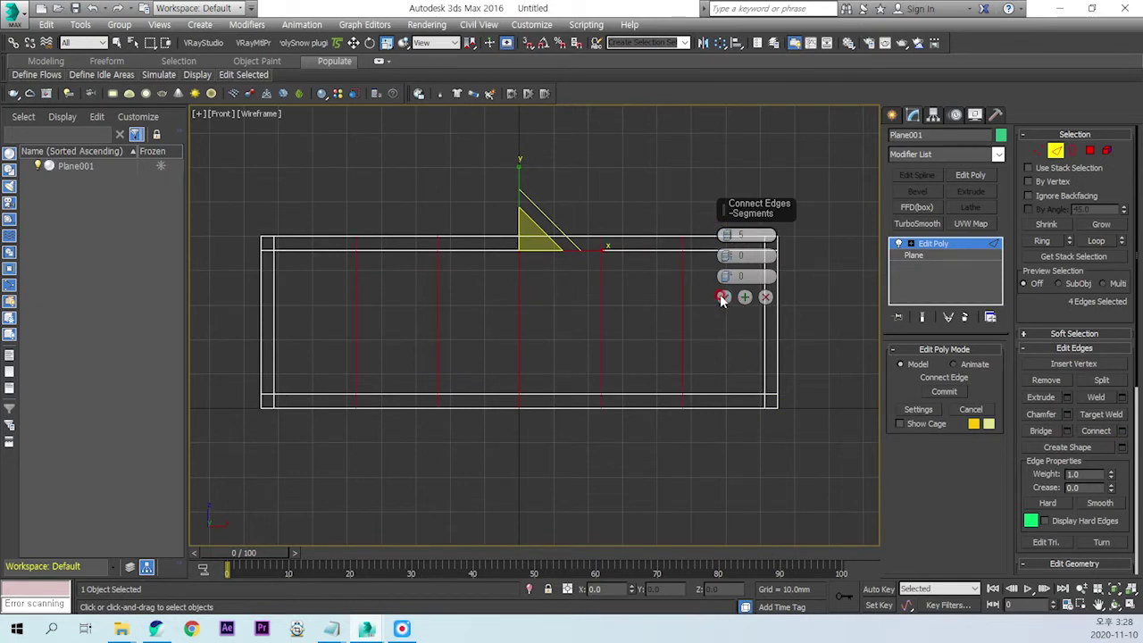
pyautogui.click(722, 298)
# Connect the vertical edges with 3 segments to add three horizontal lines, then deselect
pyautogui.moveTo(803, 300); pyautogui.dragTo(206, 331)
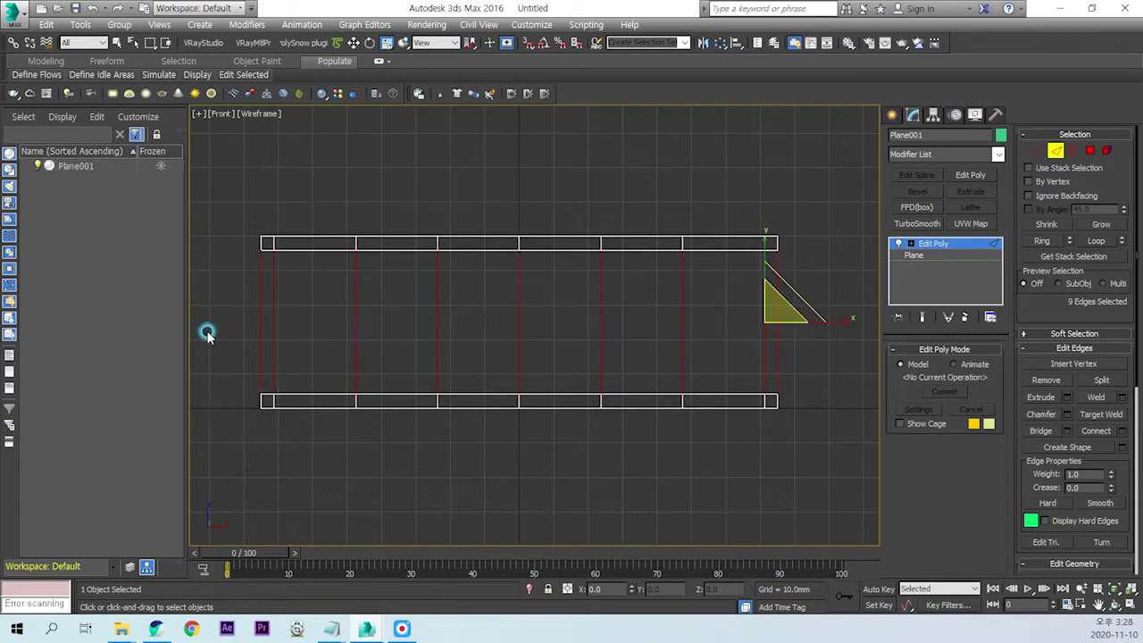
pyautogui.click(1123, 430)
pyautogui.click(758, 241)
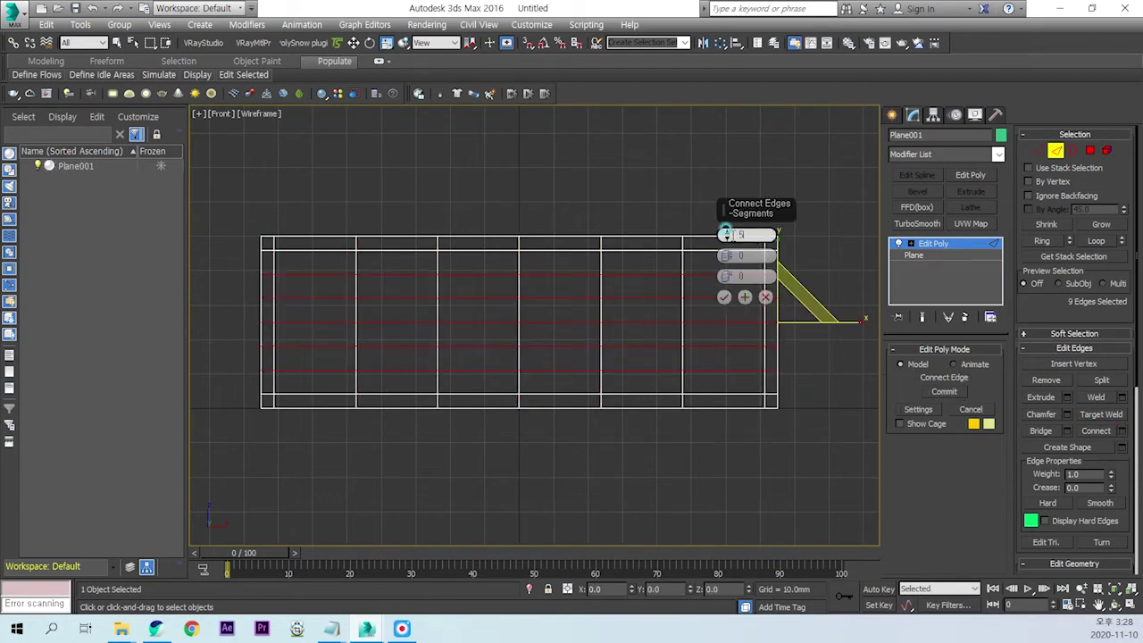
pyautogui.write('0')
pyautogui.click(723, 297)
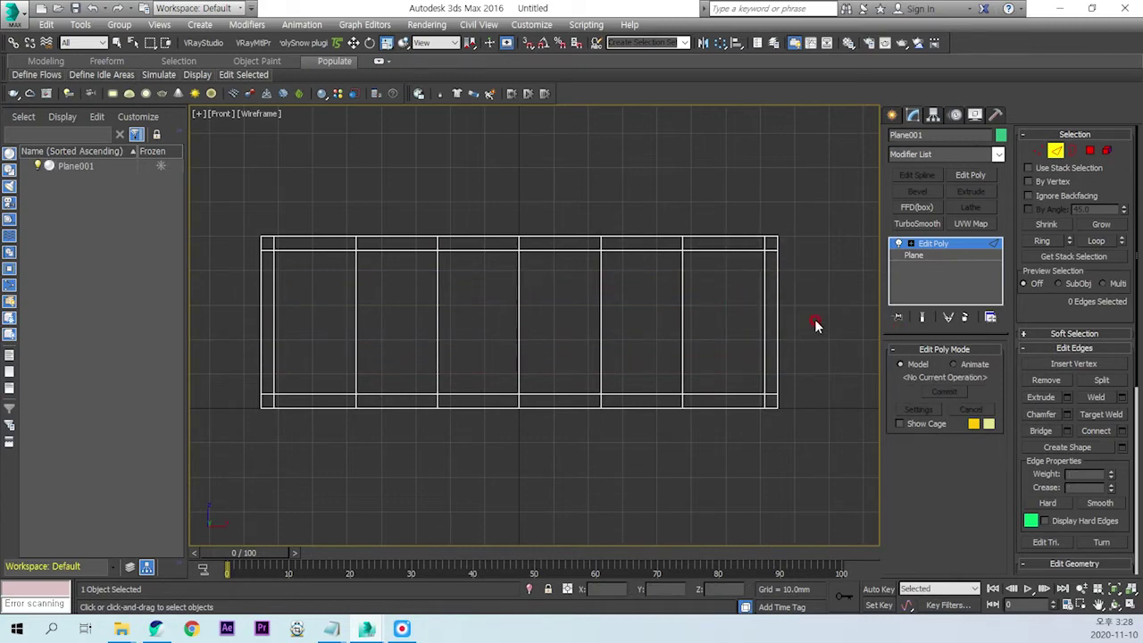
pyautogui.moveTo(807, 306); pyautogui.dragTo(234, 332)
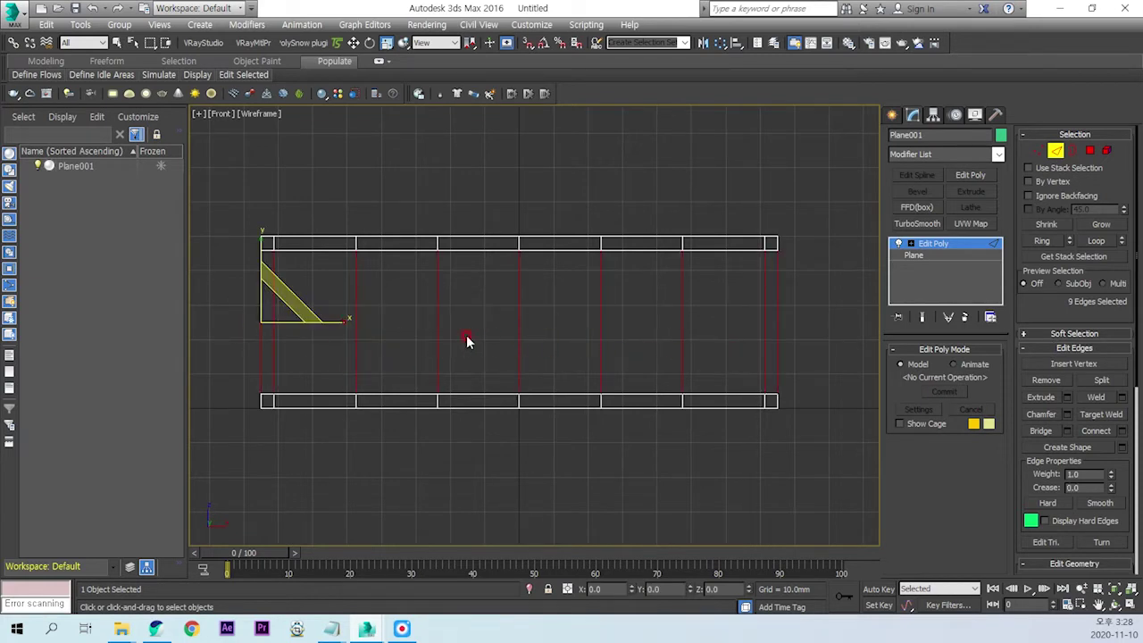
pyautogui.click(1121, 430)
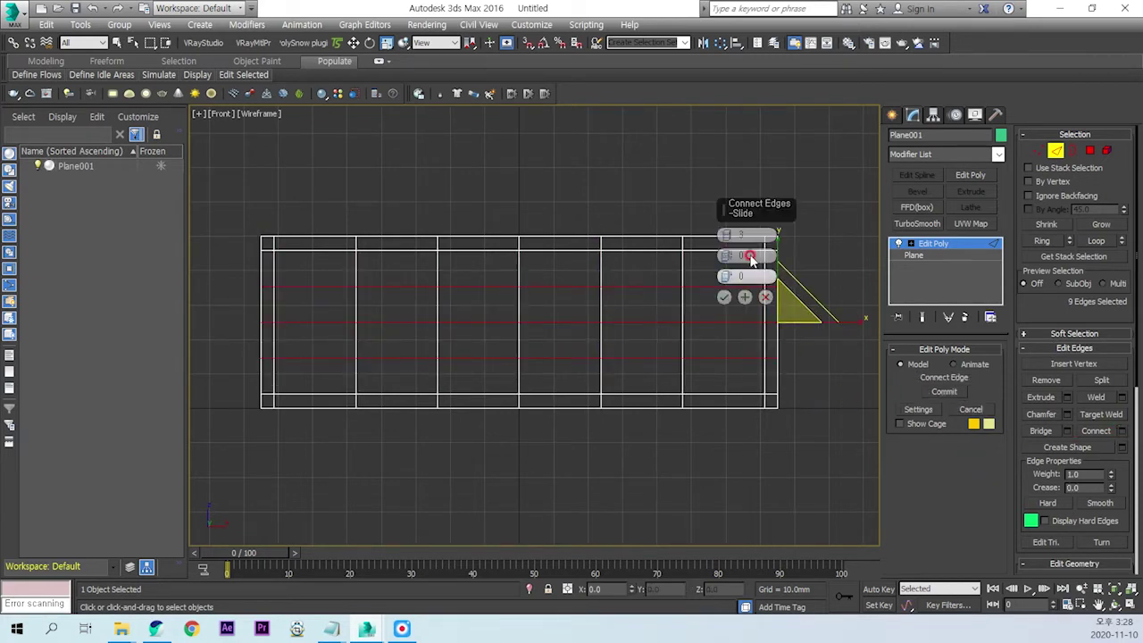
pyautogui.click(724, 298)
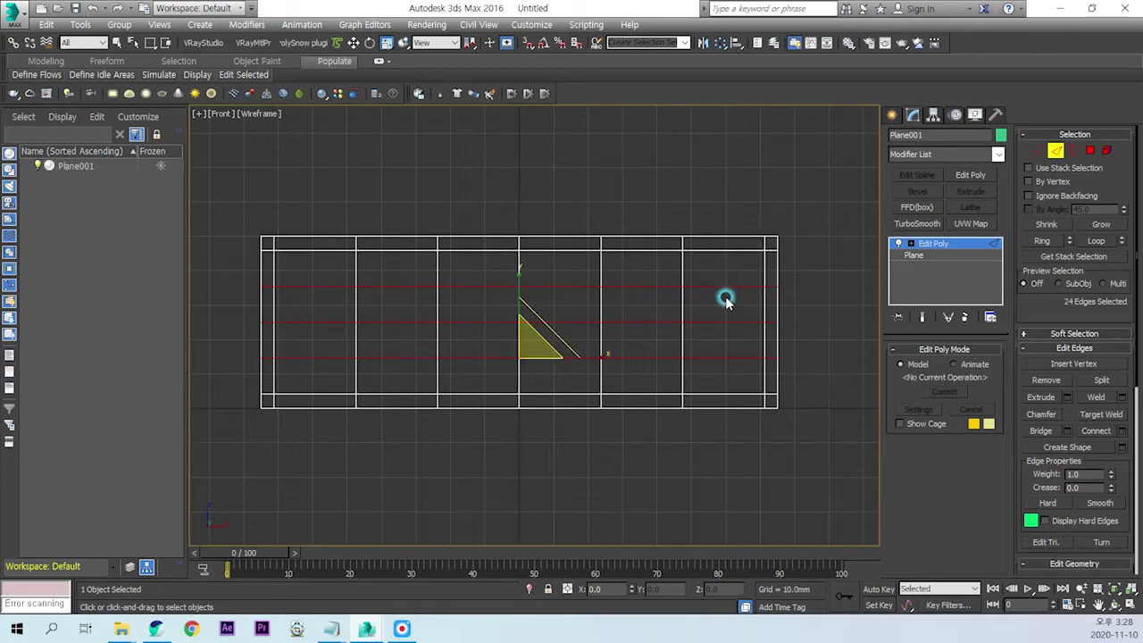
pyautogui.click(813, 370)
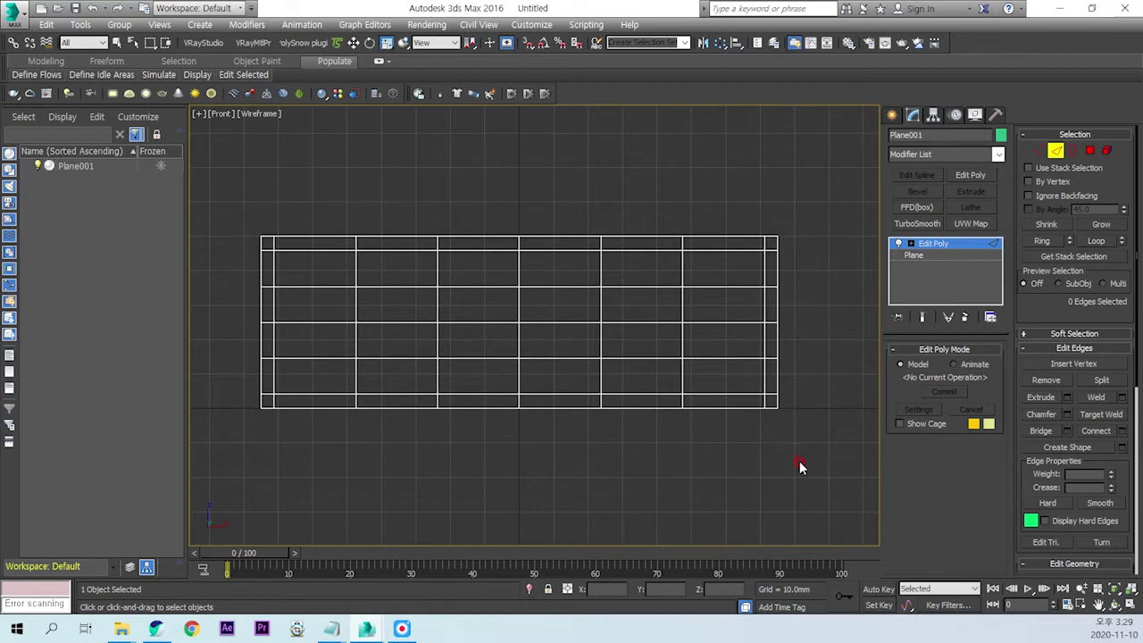
pyautogui.click(1090, 152)
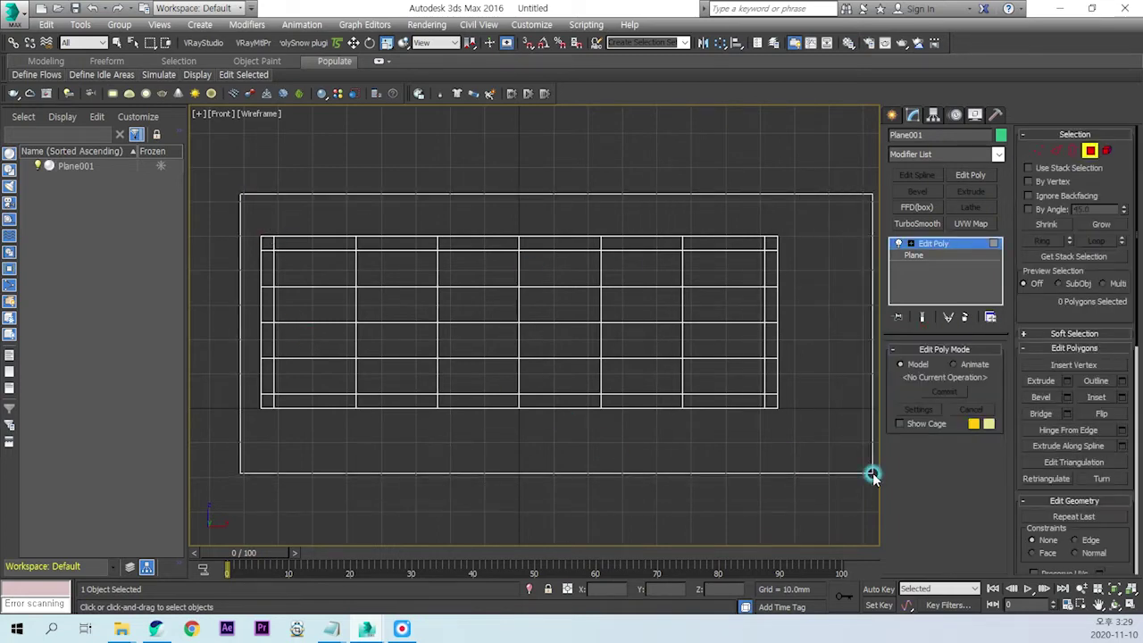
# Array Plane001 as 3 independent copies spaced 50 mm along Y
pyautogui.moveTo(240, 199); pyautogui.dragTo(816, 470)
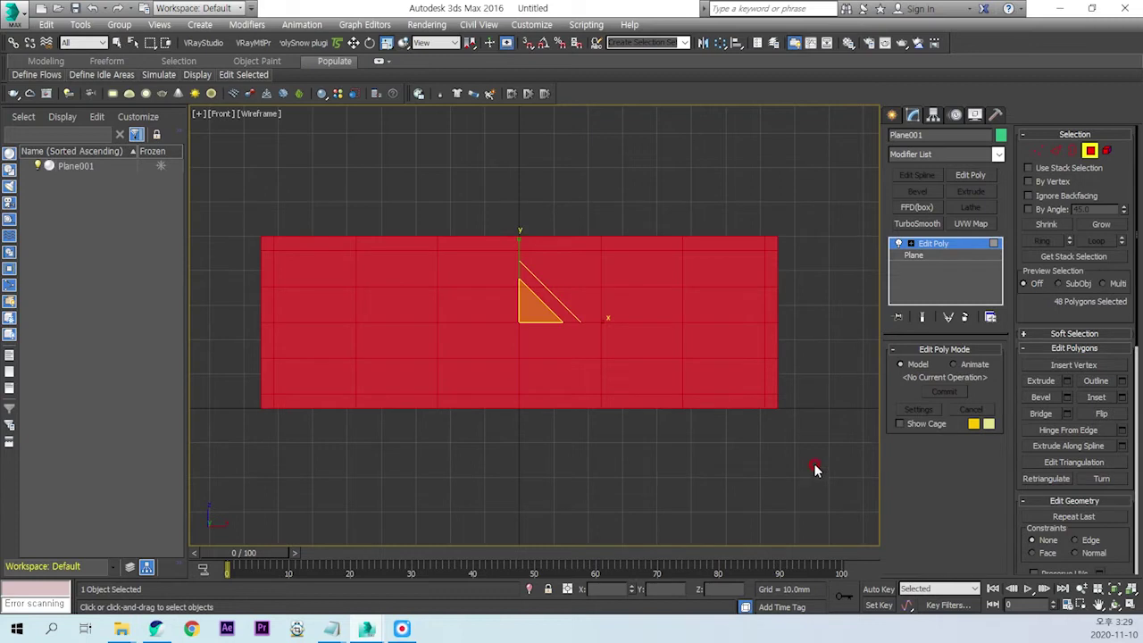
pyautogui.click(947, 246)
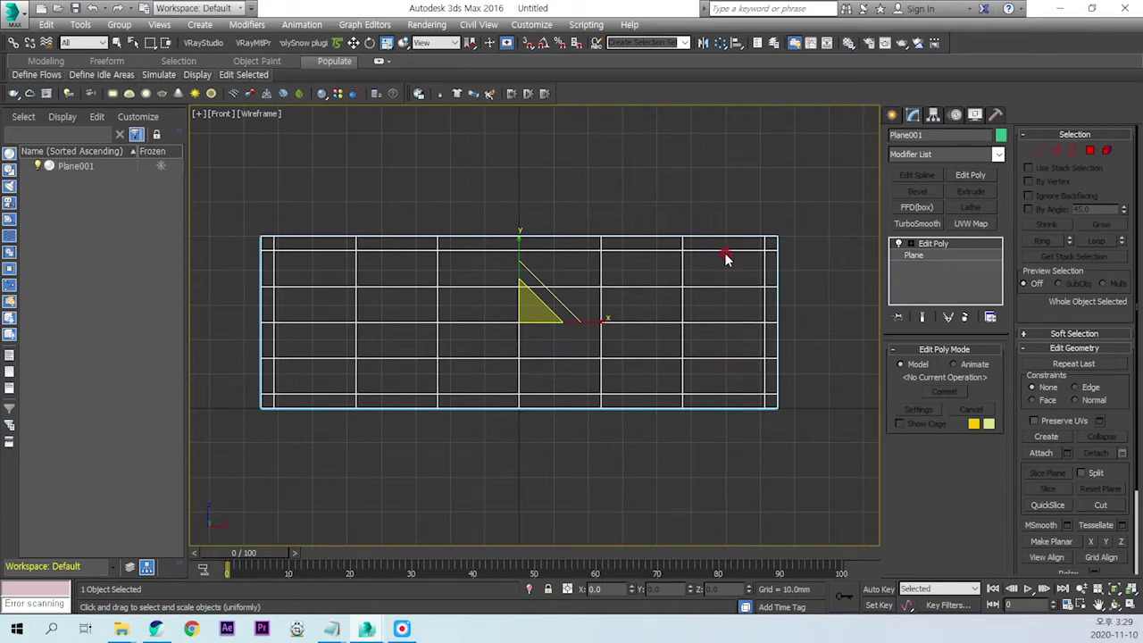
pyautogui.click(721, 43)
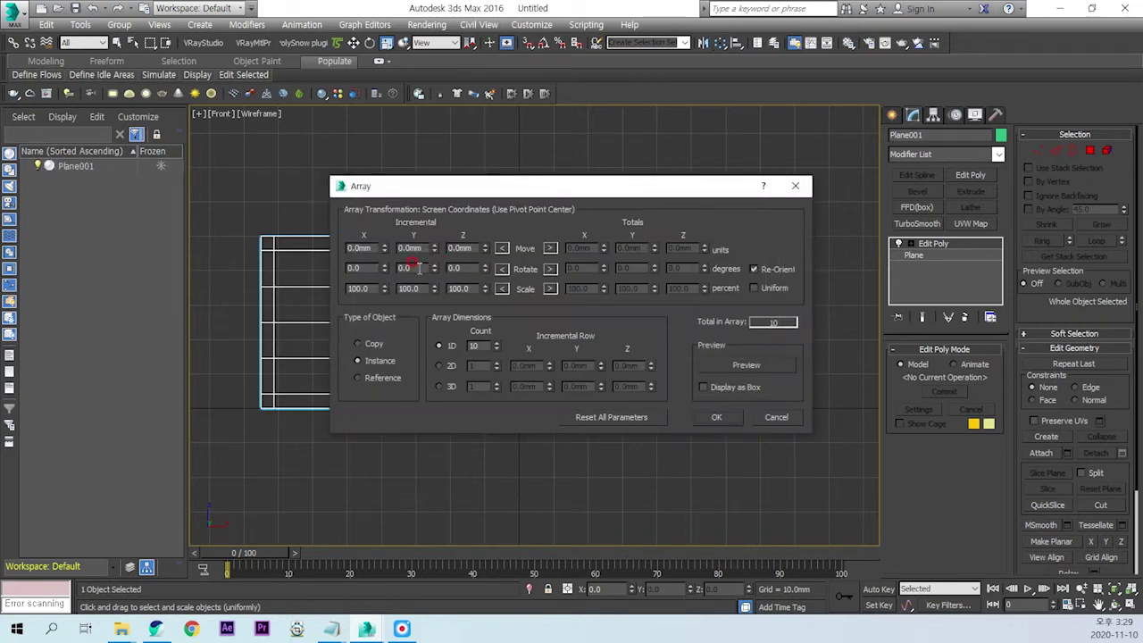
pyautogui.doubleClick(403, 247)
pyautogui.moveTo(480, 192); pyautogui.dragTo(651, 116)
pyautogui.click(546, 268)
pyautogui.doubleClick(645, 270)
pyautogui.write('3')
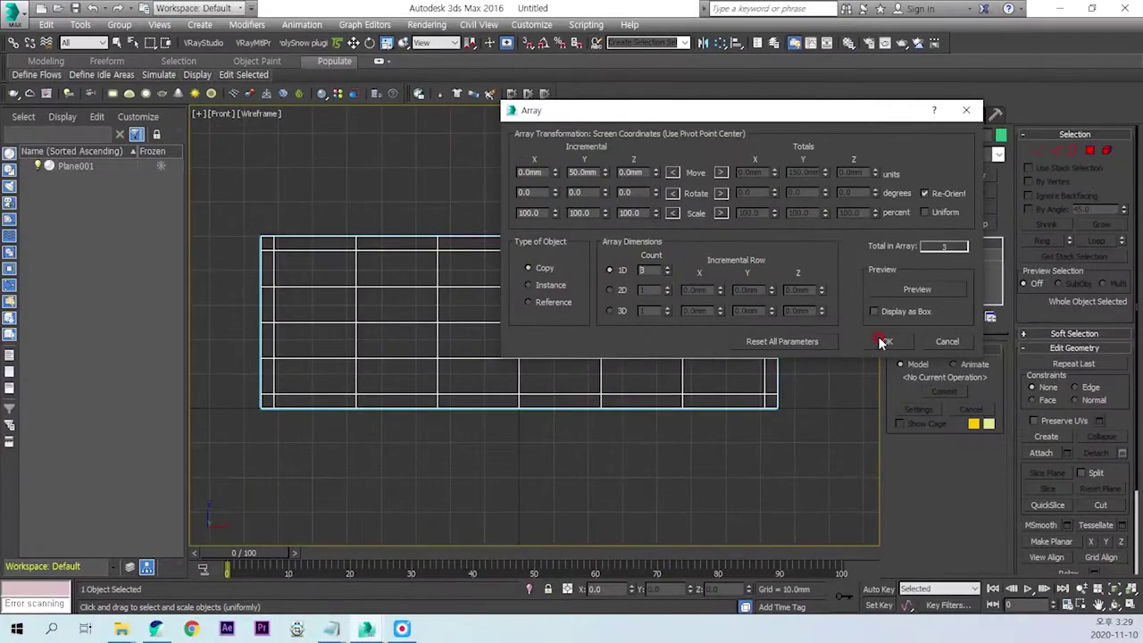
pyautogui.click(878, 342)
# Deselect the planes and centre the three-plane wall in the view
pyautogui.scroll(3, 581, 358)
pyautogui.scroll(3, 599, 407)
pyautogui.scroll(-3, 600, 406)
pyautogui.click(783, 439)
pyautogui.moveTo(768, 431); pyautogui.dragTo(752, 425, button='middle')
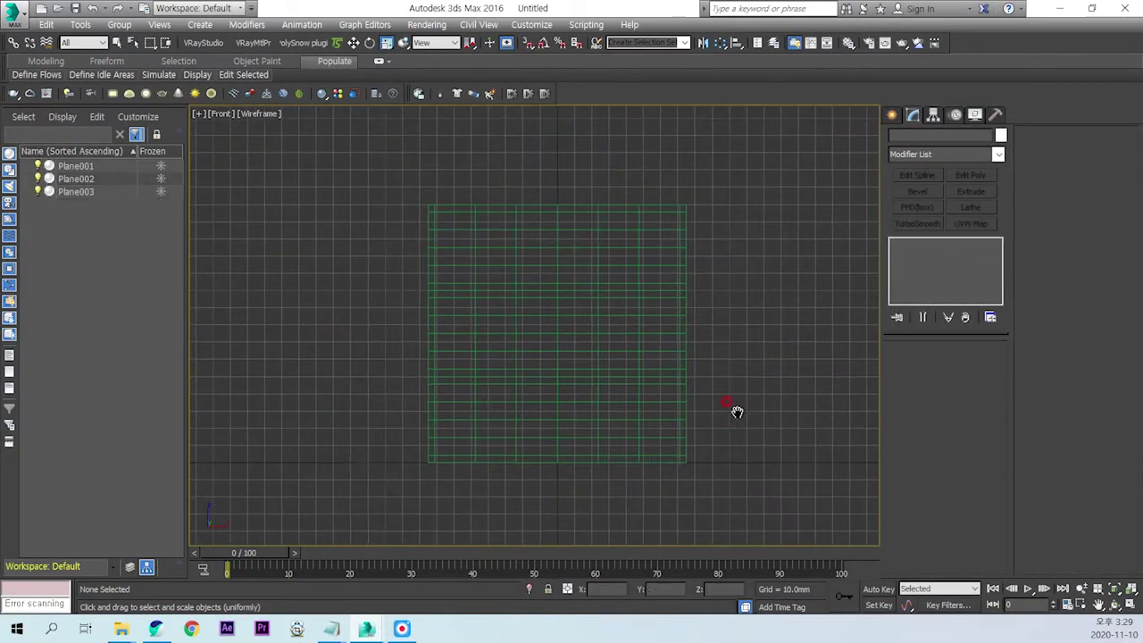
# Restore the four-viewport layout and turn on Edged Faces in the Perspective view
pyautogui.hotkey('alt', 'w')
pyautogui.scroll(2, 743, 447)
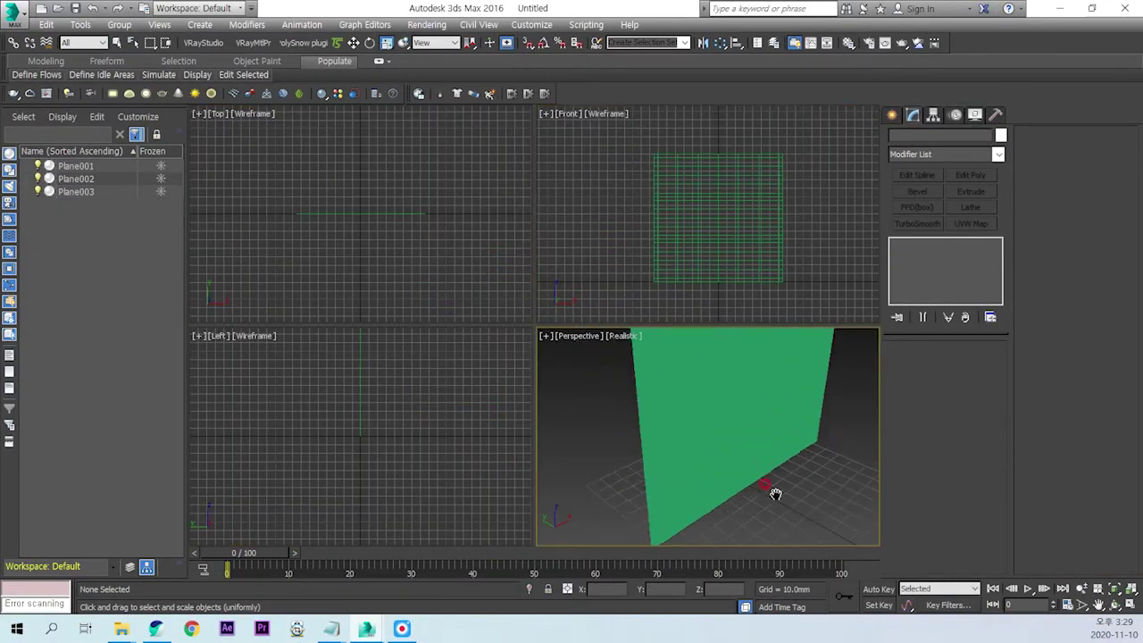
pyautogui.scroll(-5, 777, 492)
pyautogui.click(771, 464)
pyautogui.scroll(3, 782, 473)
pyautogui.click(804, 471)
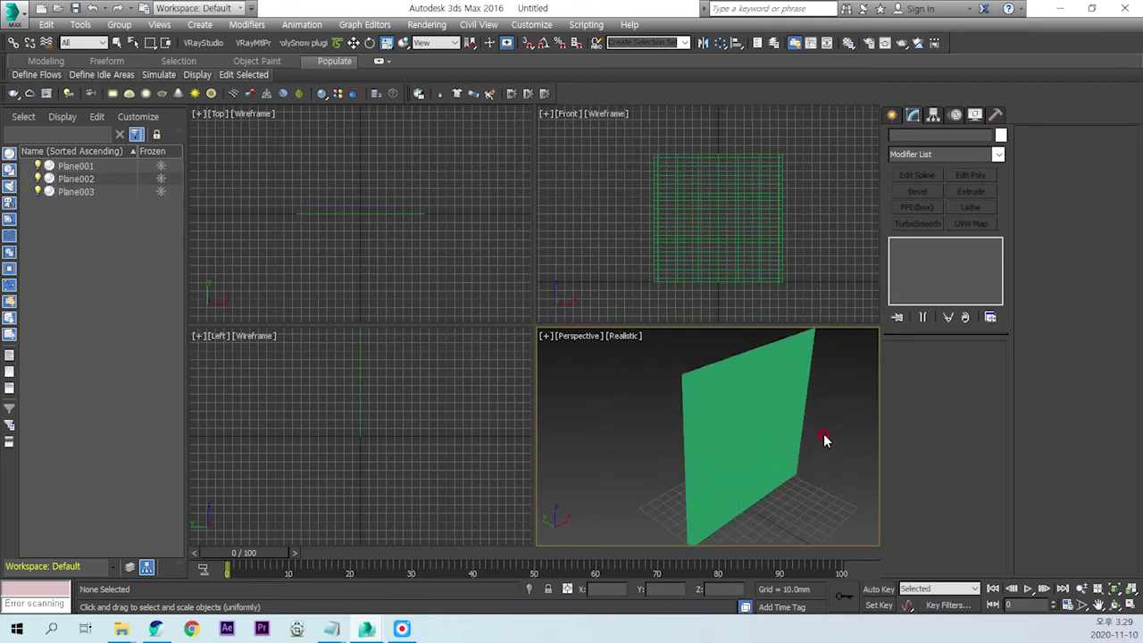
pyautogui.press('F4')
# Duplicate the three planes as independent copies Plane004–Plane006
pyautogui.moveTo(622, 306); pyautogui.dragTo(814, 154)
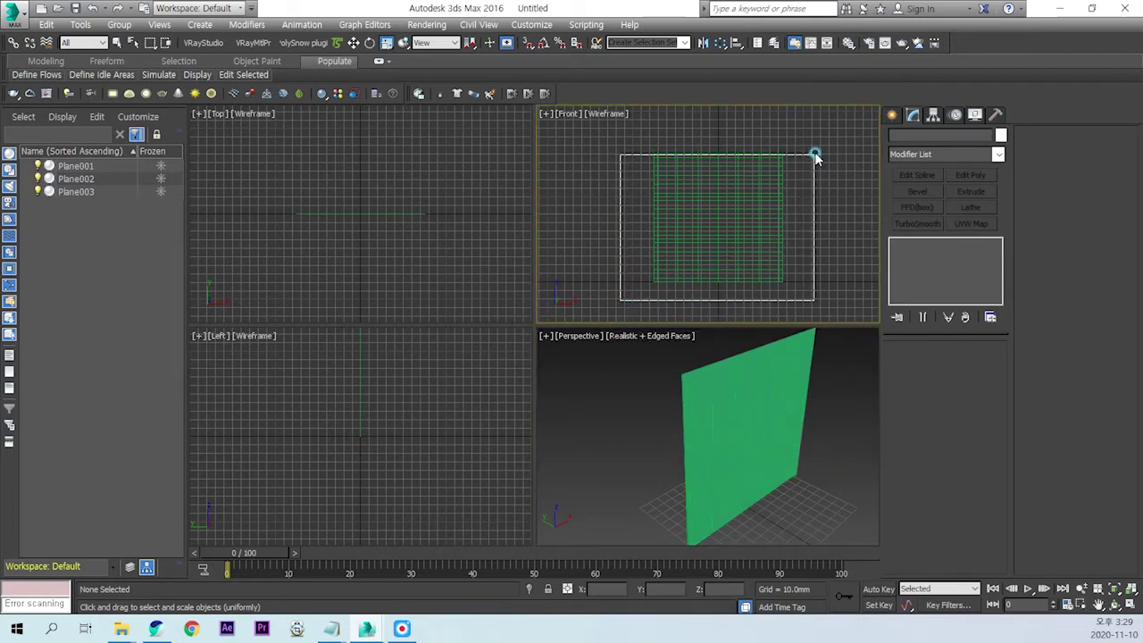
pyautogui.rightClick(586, 385)
pyautogui.hotkey('ctrl', 'v')
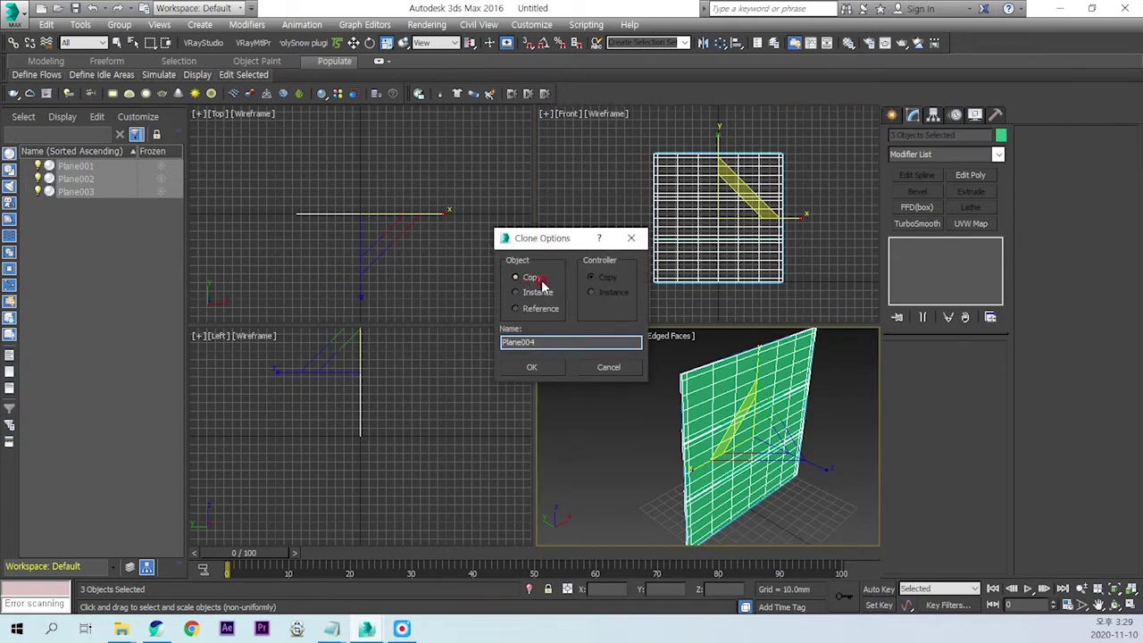
pyautogui.click(542, 373)
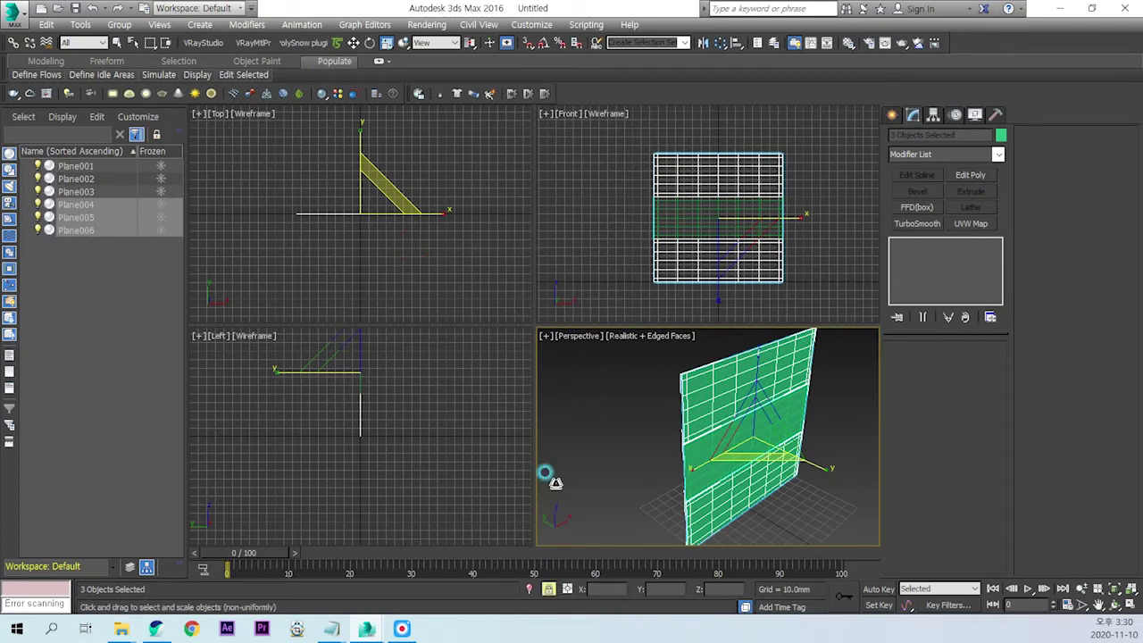
pyautogui.moveTo(356, 242)
pyautogui.mouseDown(button='middle')
pyautogui.moveTo(344, 265)
pyautogui.moveTo(362, 286)
pyautogui.mouseUp(button='middle')
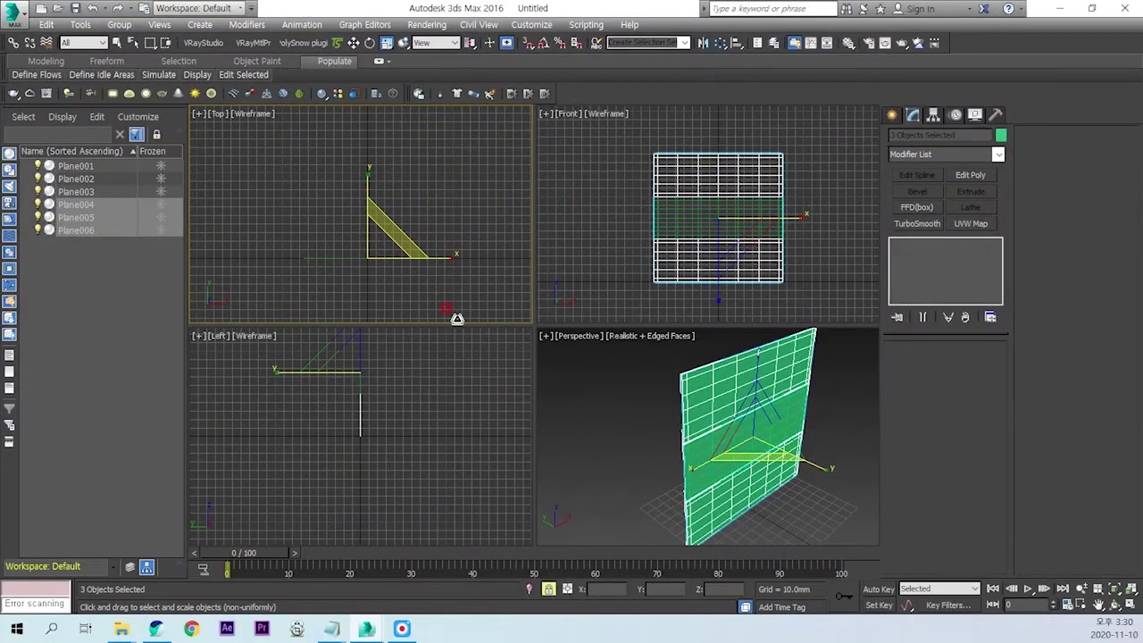
# Rotate the copied planes 90° about Z with the Rotate Transform Type-In
pyautogui.click(369, 44)
pyautogui.rightClick(369, 44)
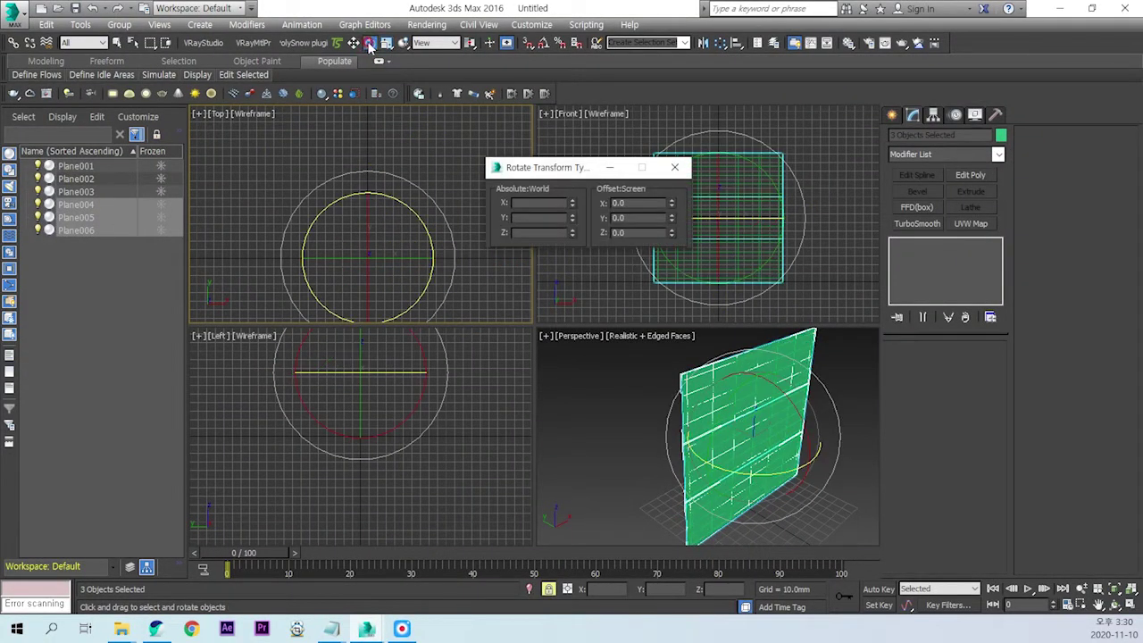
pyautogui.moveTo(572, 170); pyautogui.dragTo(515, 142)
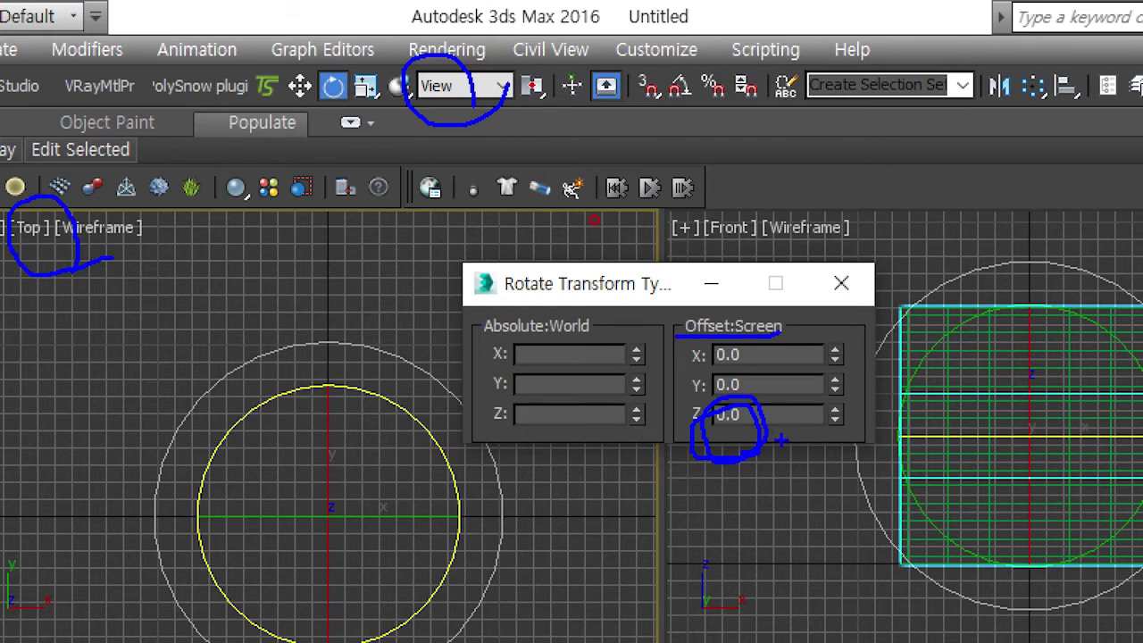
pyautogui.write('9')
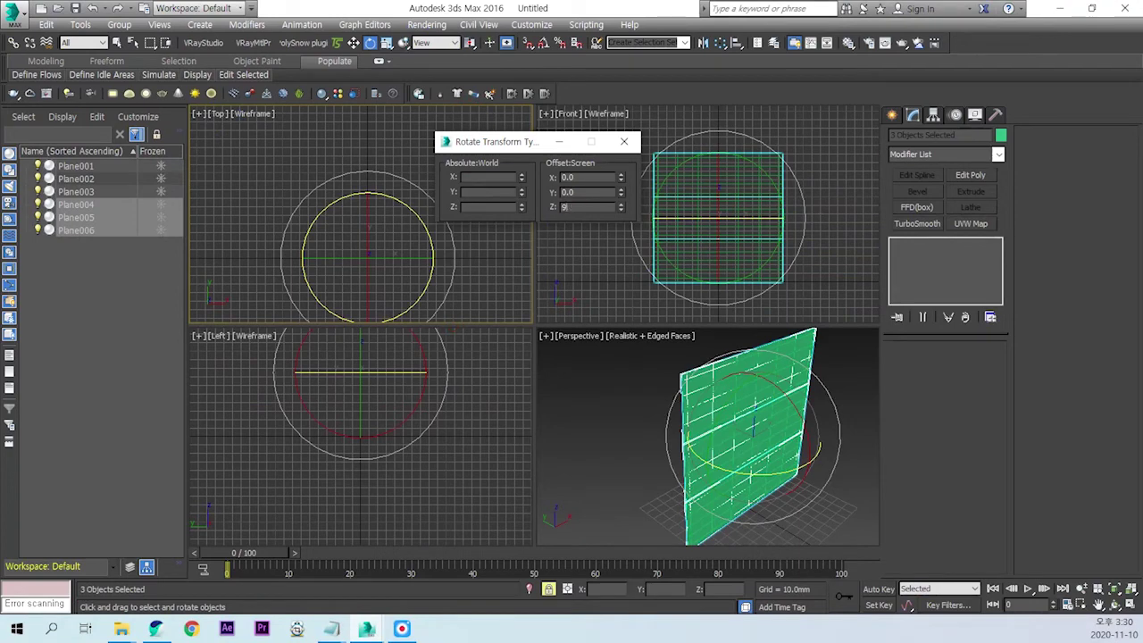
pyautogui.write('0')
pyautogui.press('Return')
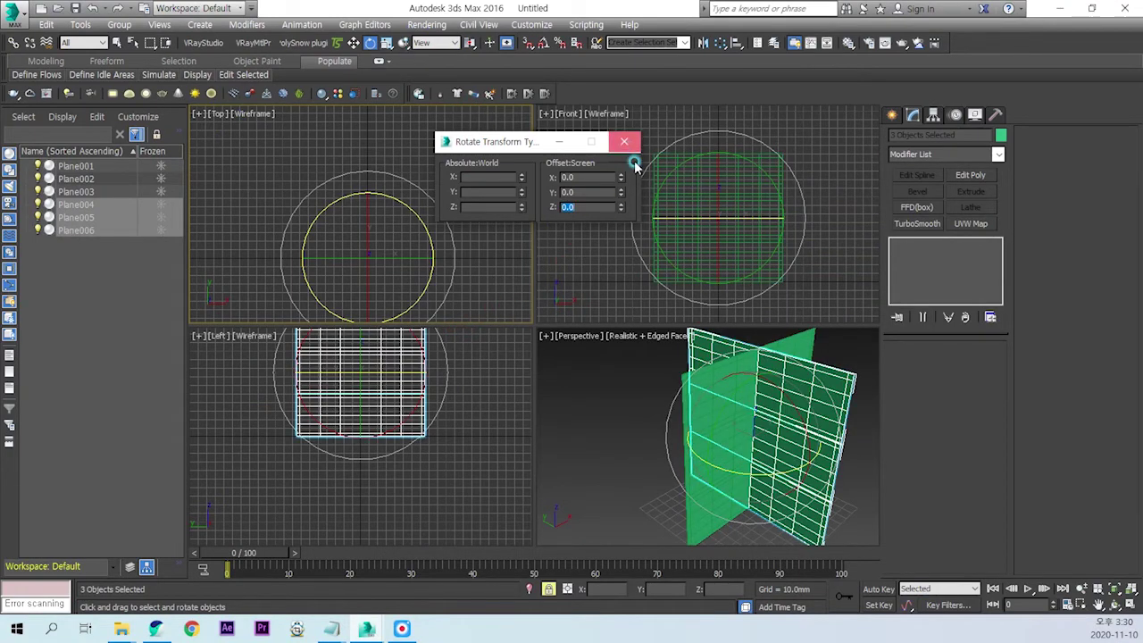
pyautogui.click(625, 141)
pyautogui.click(354, 42)
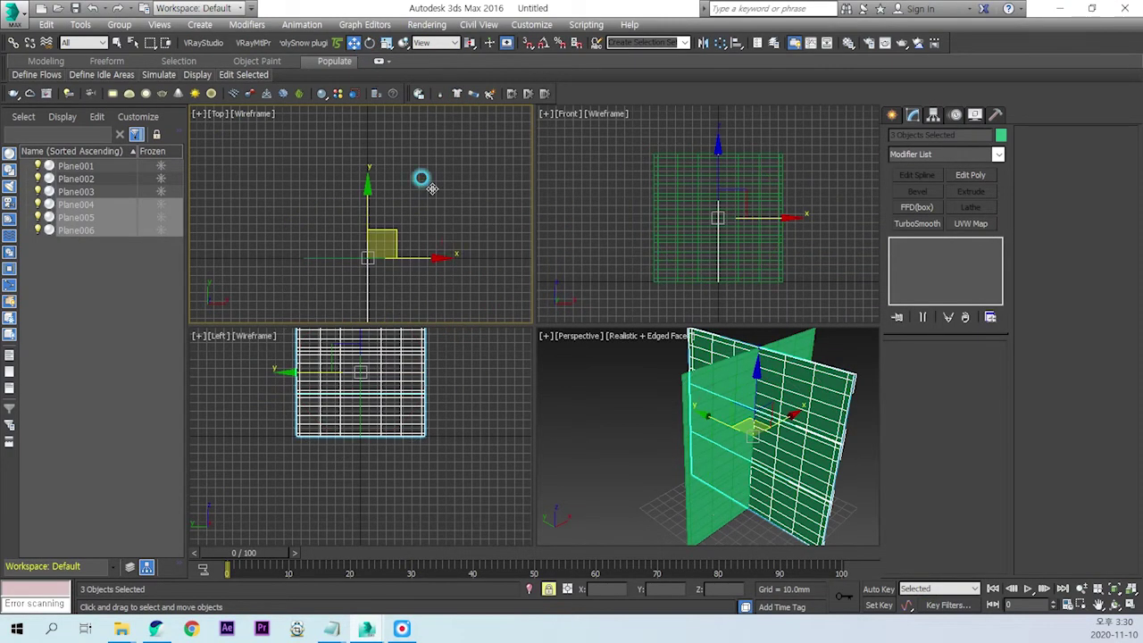
# Turn on snapping with vertex snapping enabled
pyautogui.moveTo(438, 255); pyautogui.dragTo(434, 229, button='middle')
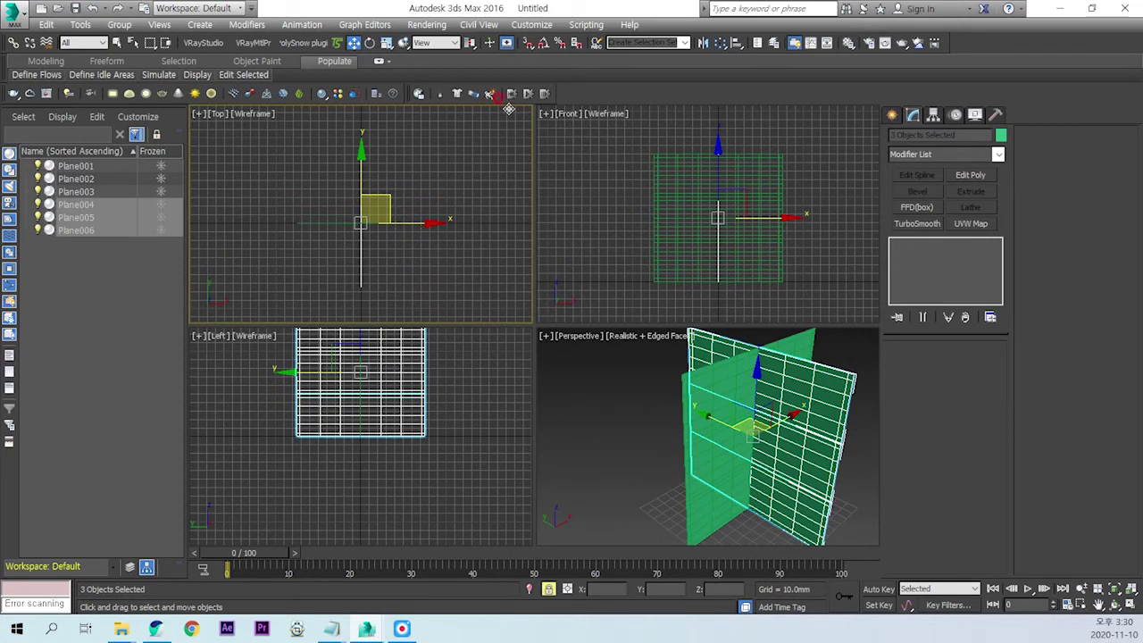
pyautogui.click(527, 43)
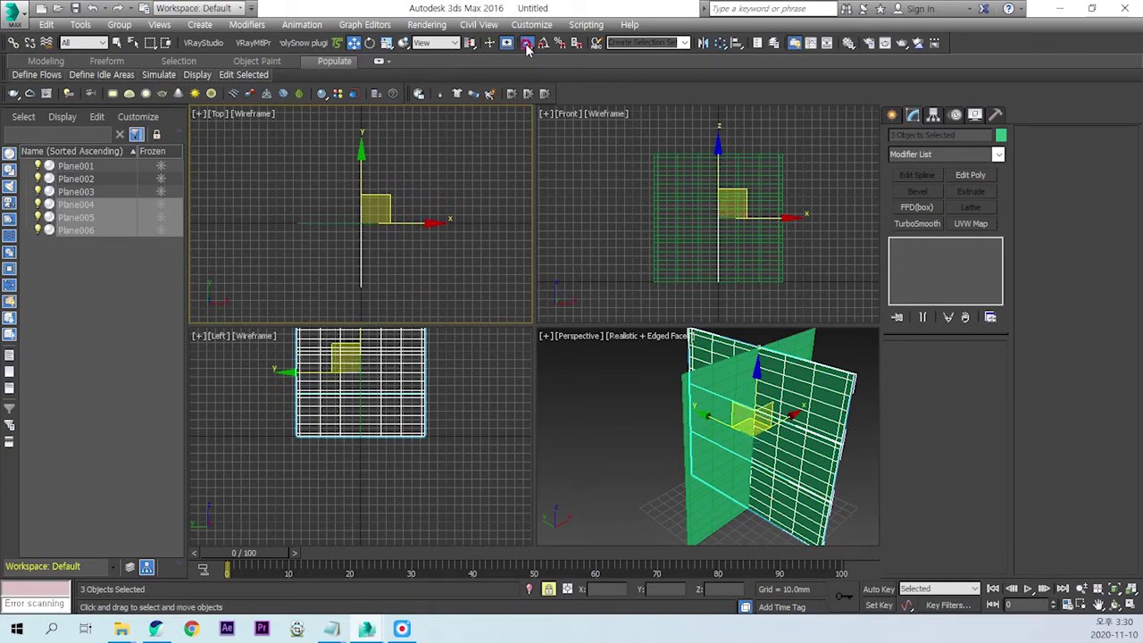
pyautogui.rightClick(527, 45)
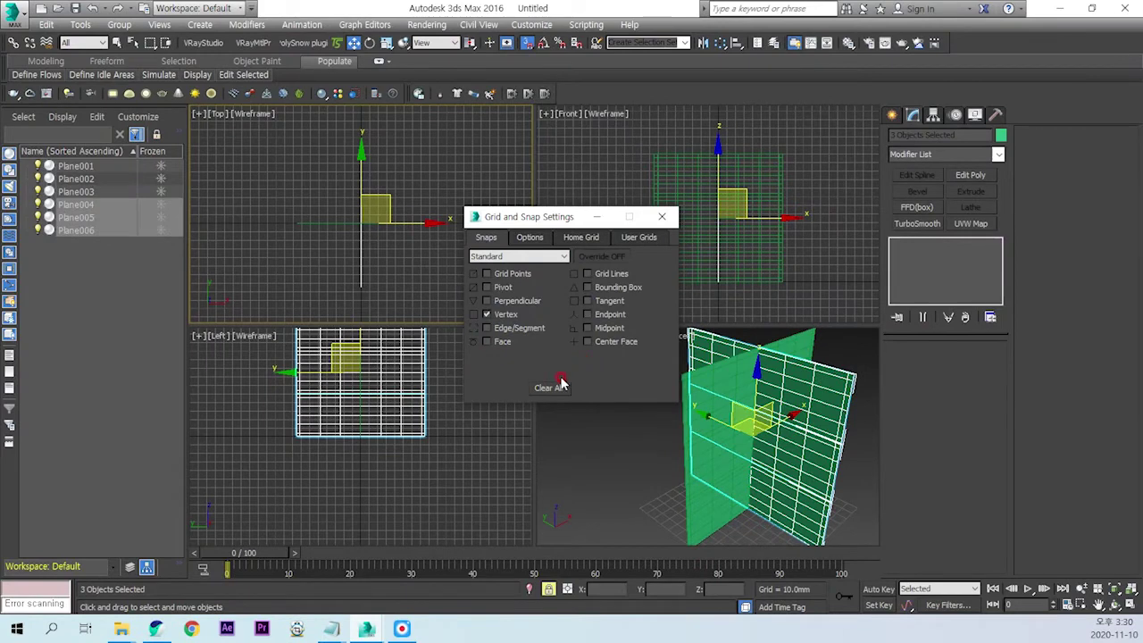
pyautogui.click(662, 216)
pyautogui.moveTo(425, 269); pyautogui.dragTo(443, 253, button='middle')
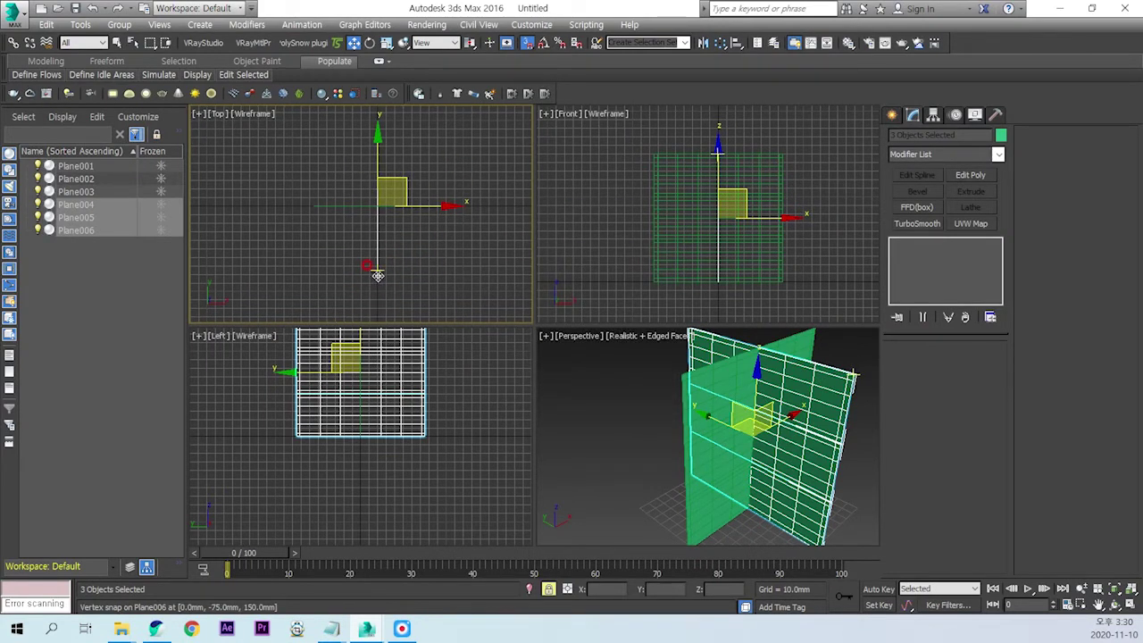
# In a maximized Top view, snap the three planes' corner onto the existing planes' corner
pyautogui.hotkey('alt', 'w')
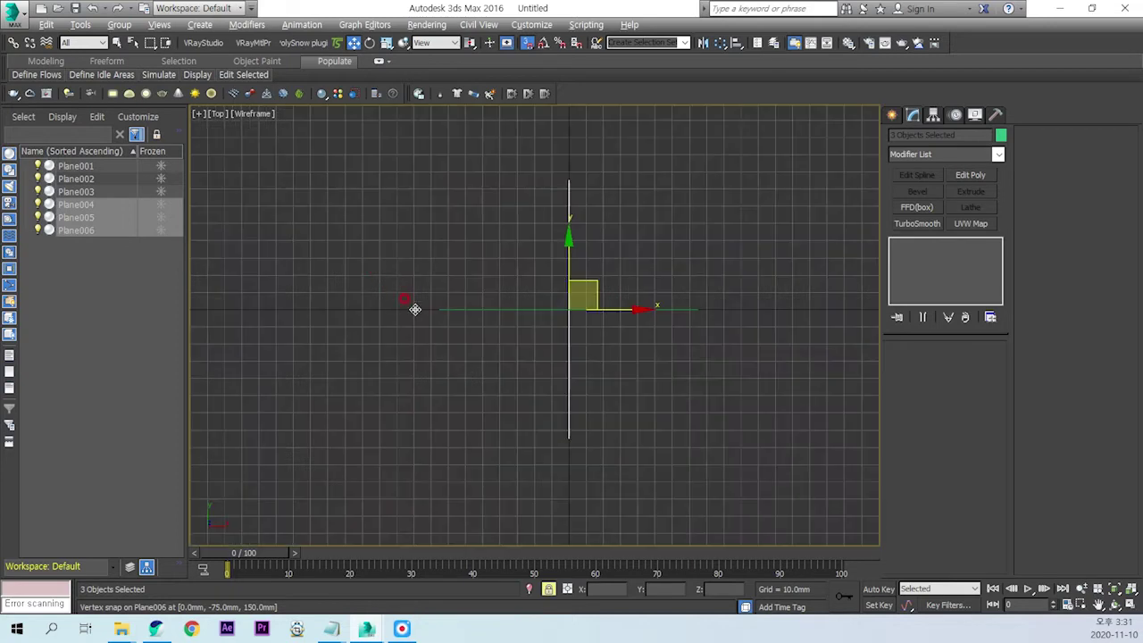
pyautogui.moveTo(416, 309); pyautogui.dragTo(376, 179, button='middle')
pyautogui.moveTo(609, 453)
pyautogui.mouseDown()
pyautogui.moveTo(476, 474)
pyautogui.moveTo(733, 216)
pyautogui.mouseUp()
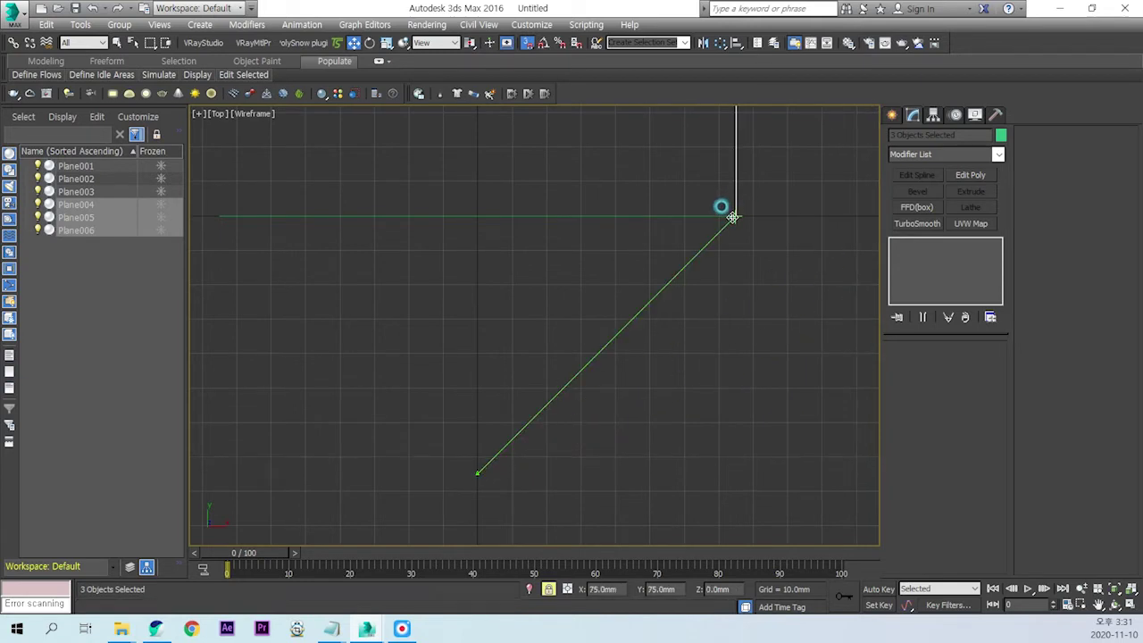
pyautogui.moveTo(732, 216); pyautogui.dragTo(732, 216)
# Restore the four-view layout, check the alignment, and bring up the Mirror options
pyautogui.hotkey('alt', 'w')
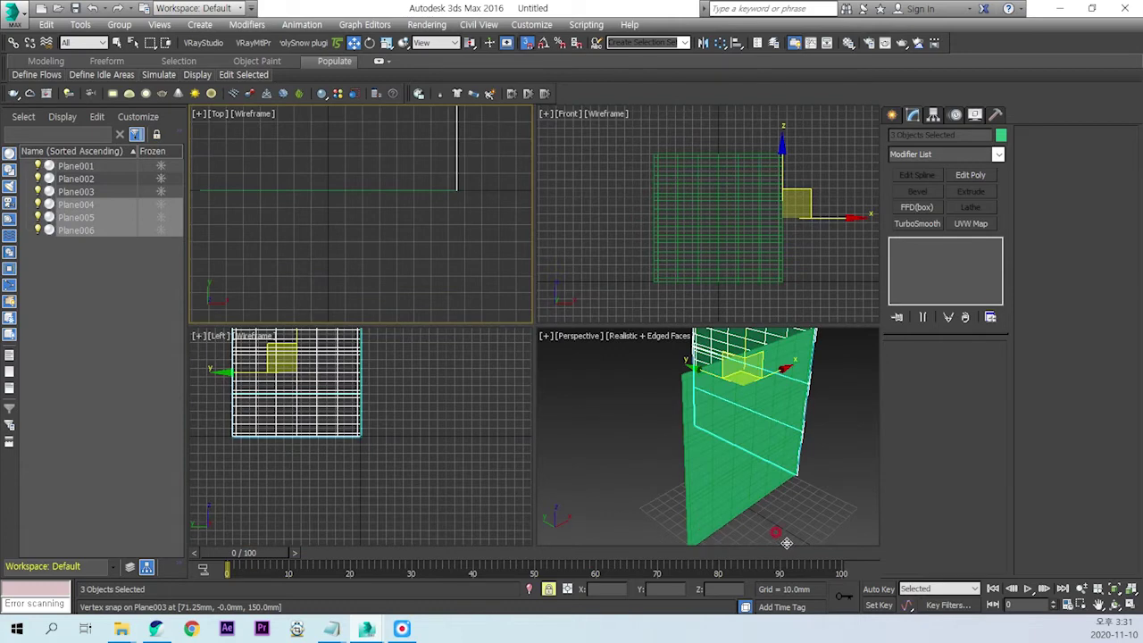
pyautogui.keyDown('alt'); pyautogui.moveTo(722, 480); pyautogui.dragTo(760, 518, button='middle'); pyautogui.keyUp('alt')
pyautogui.moveTo(402, 396); pyautogui.dragTo(408, 498, button='middle')
pyautogui.moveTo(449, 192); pyautogui.dragTo(449, 296, button='middle')
pyautogui.scroll(-2, 471, 247)
pyautogui.scroll(-1, 471, 247)
pyautogui.scroll(-1, 467, 258)
pyautogui.scroll(-1, 477, 248)
pyautogui.scroll(-1, 472, 227)
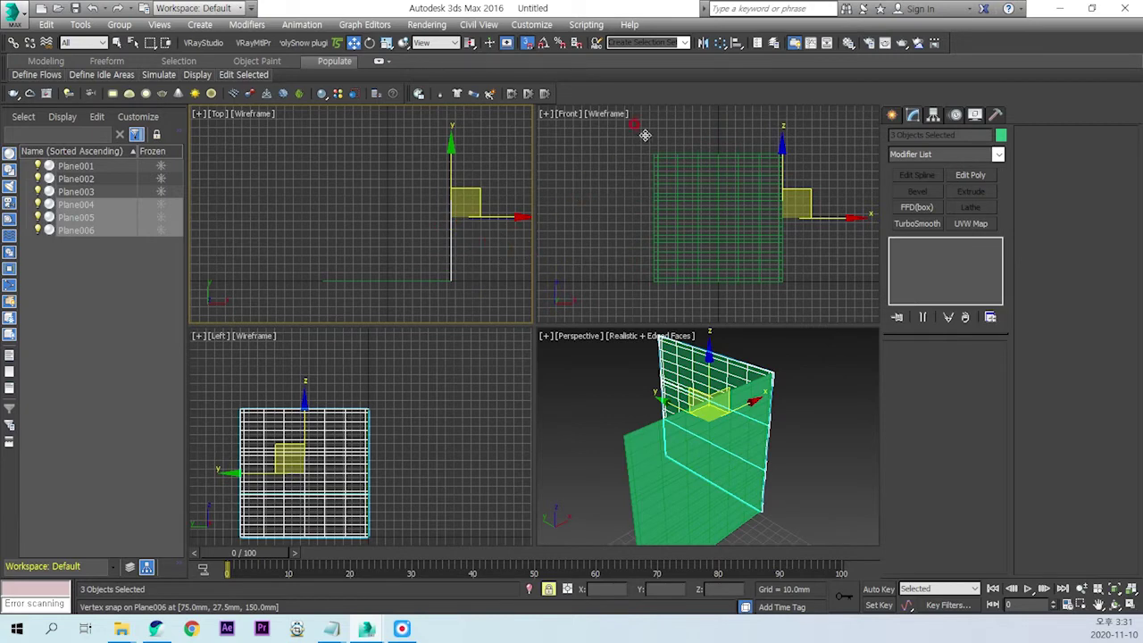
pyautogui.click(702, 43)
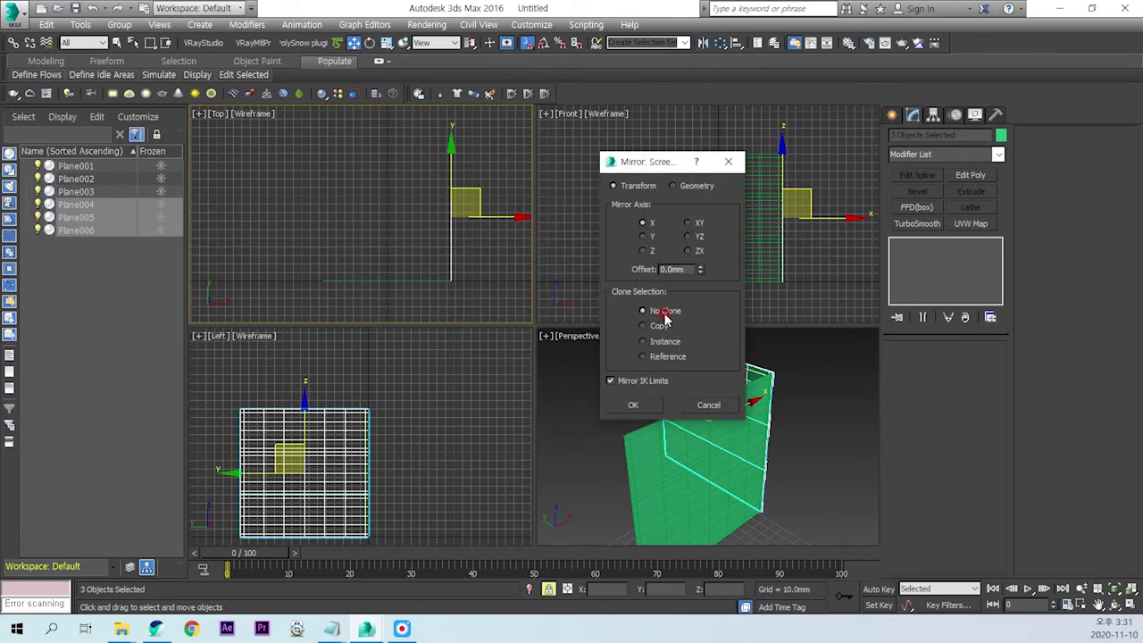
# Mirror a copy of the three planes on X with a -150 mm offset
pyautogui.click(653, 329)
pyautogui.moveTo(682, 267); pyautogui.dragTo(604, 288)
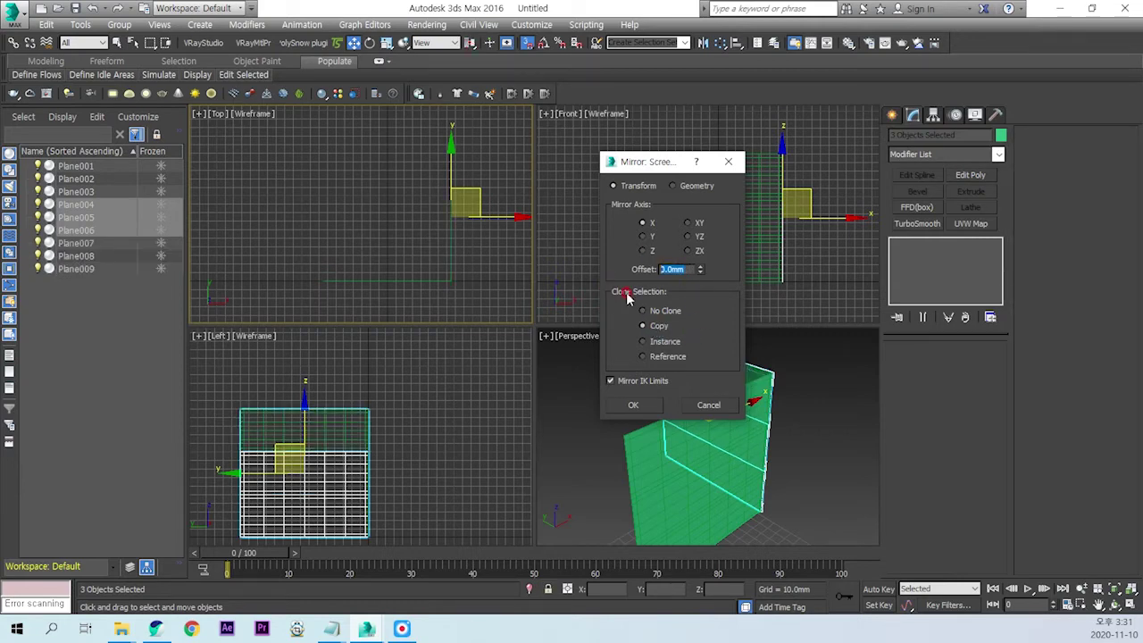
pyautogui.write('-')
pyautogui.press('Return')
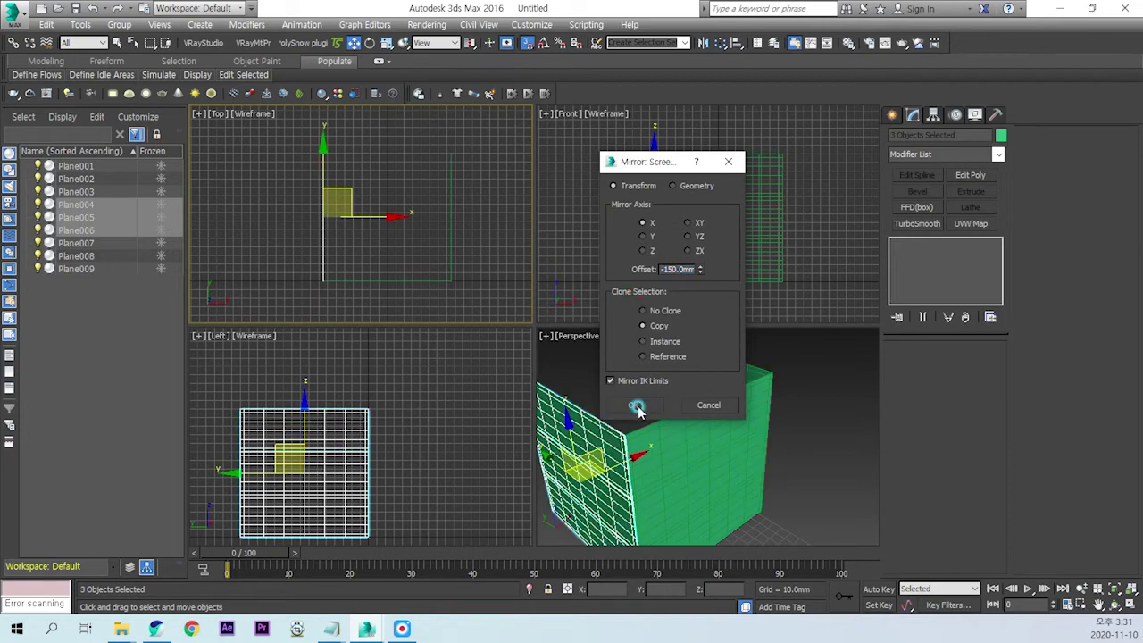
pyautogui.click(633, 404)
# Mirror a copy of the selected plane group on Y with a 150 mm offset
pyautogui.moveTo(290, 305); pyautogui.dragTo(511, 280)
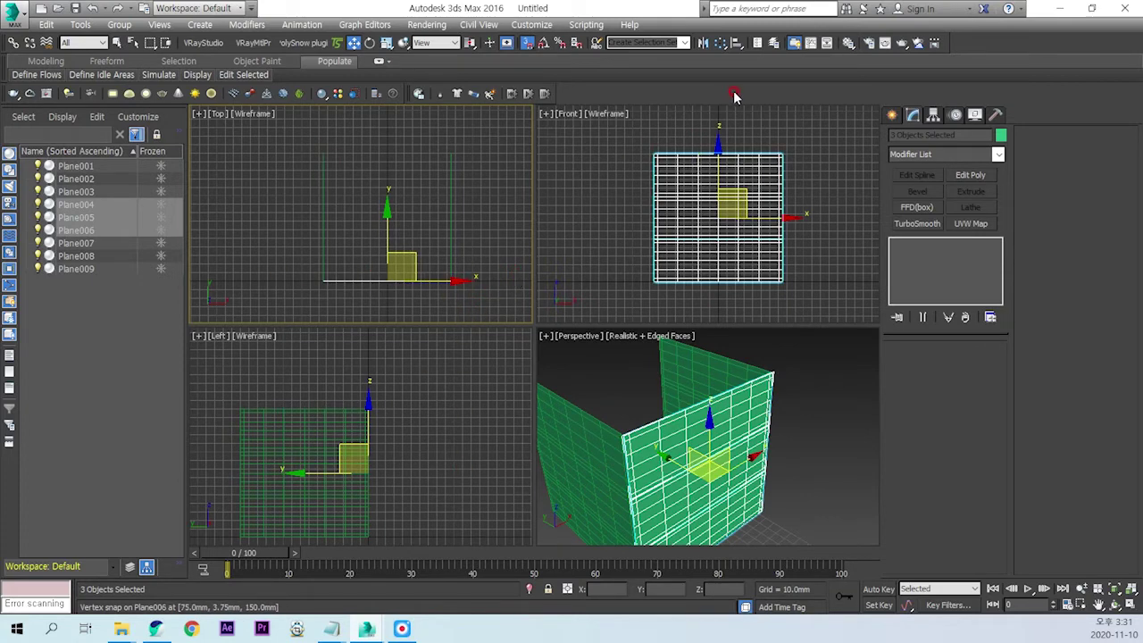
pyautogui.click(705, 43)
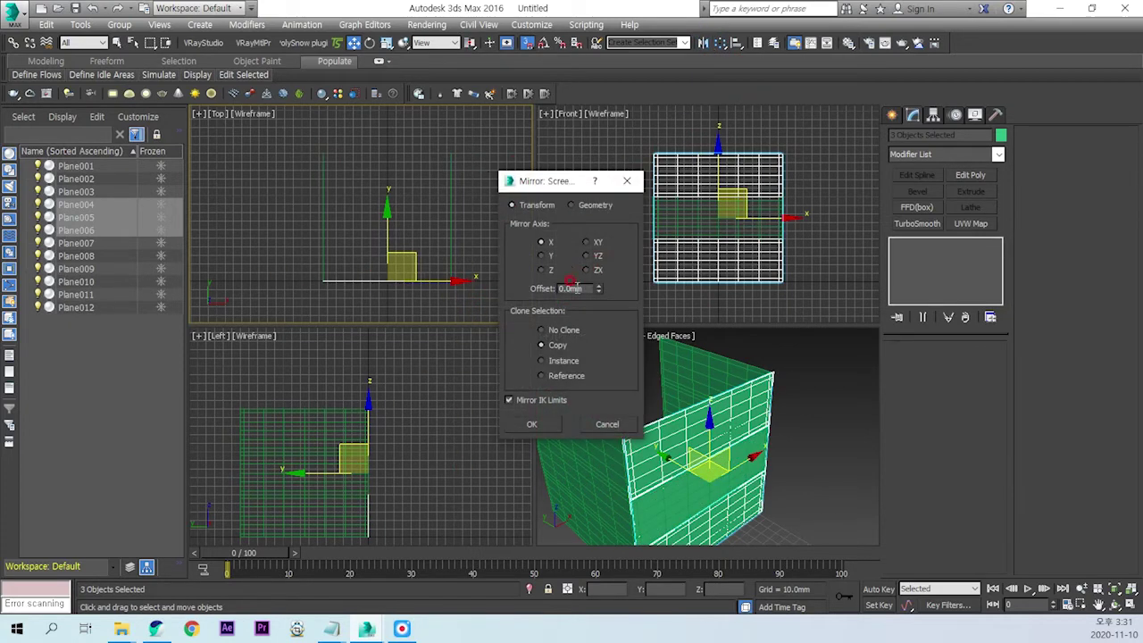
pyautogui.click(547, 258)
pyautogui.doubleClick(570, 288)
pyautogui.click(563, 346)
pyautogui.click(532, 424)
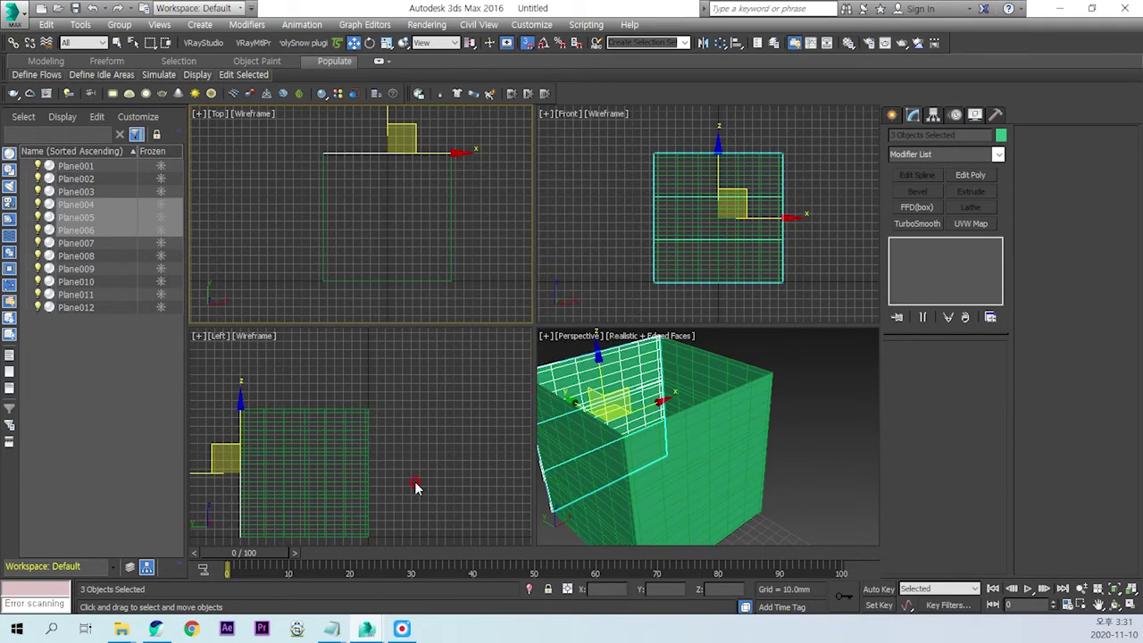
pyautogui.keyDown('alt'); pyautogui.moveTo(715, 428); pyautogui.dragTo(748, 395, button='middle'); pyautogui.keyUp('alt')
pyautogui.moveTo(432, 467)
pyautogui.mouseDown(button='middle')
pyautogui.moveTo(489, 430)
pyautogui.moveTo(482, 439)
pyautogui.moveTo(470, 403)
pyautogui.mouseUp(button='middle')
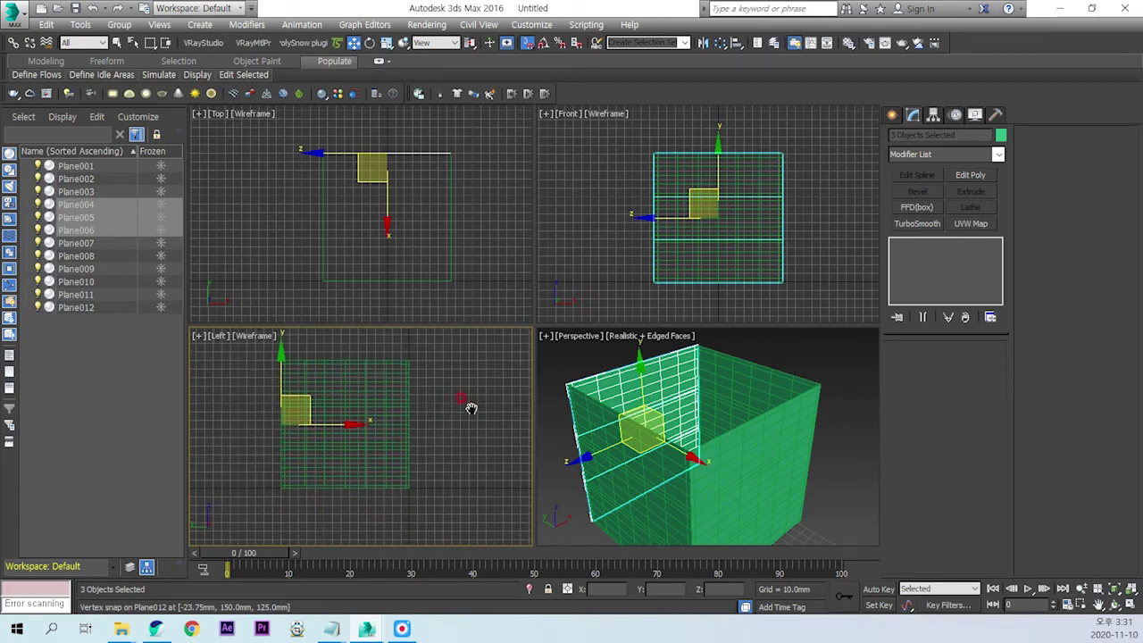
# Shift the three wall planes sideways, clone them as Plane013–Plane015, and lock the selection
pyautogui.moveTo(403, 492); pyautogui.dragTo(429, 497, button='middle')
pyautogui.moveTo(453, 502); pyautogui.dragTo(480, 449)
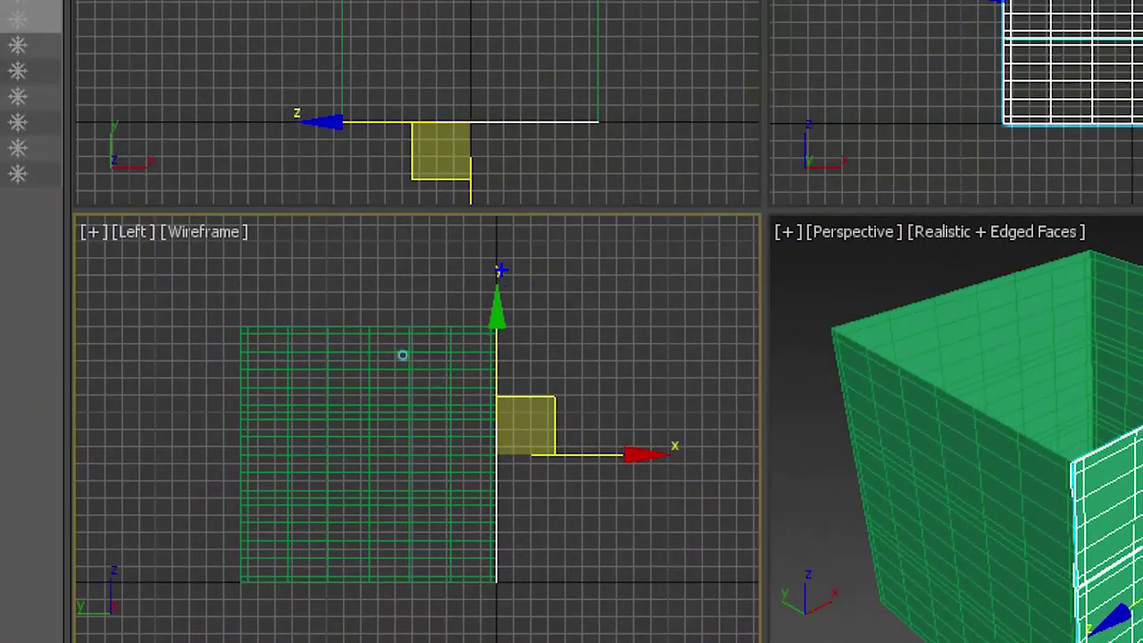
pyautogui.moveTo(429, 625)
pyautogui.mouseDown()
pyautogui.moveTo(556, 285)
pyautogui.moveTo(472, 260)
pyautogui.mouseUp()
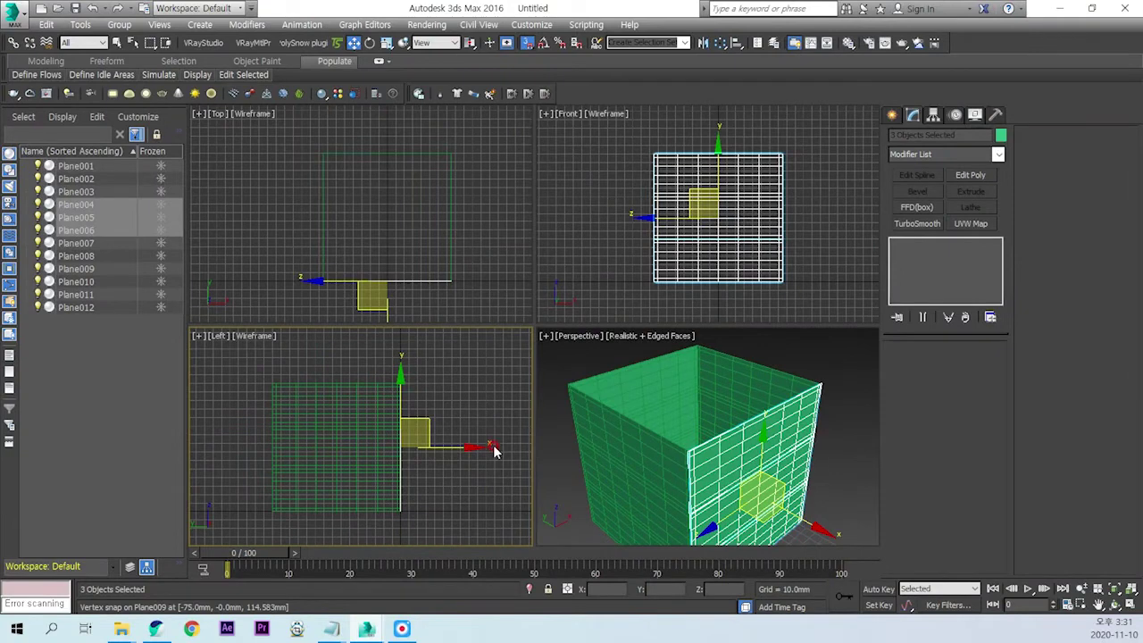
pyautogui.keyDown('shift'); pyautogui.moveTo(493, 447); pyautogui.dragTo(494, 446); pyautogui.keyUp('shift')
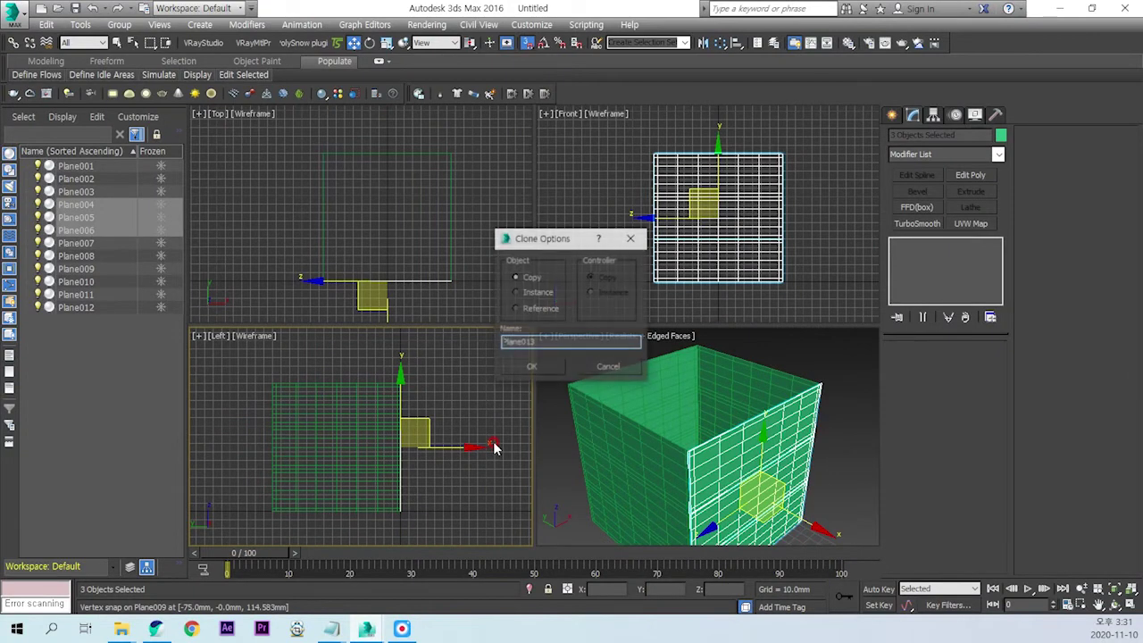
pyautogui.click(534, 366)
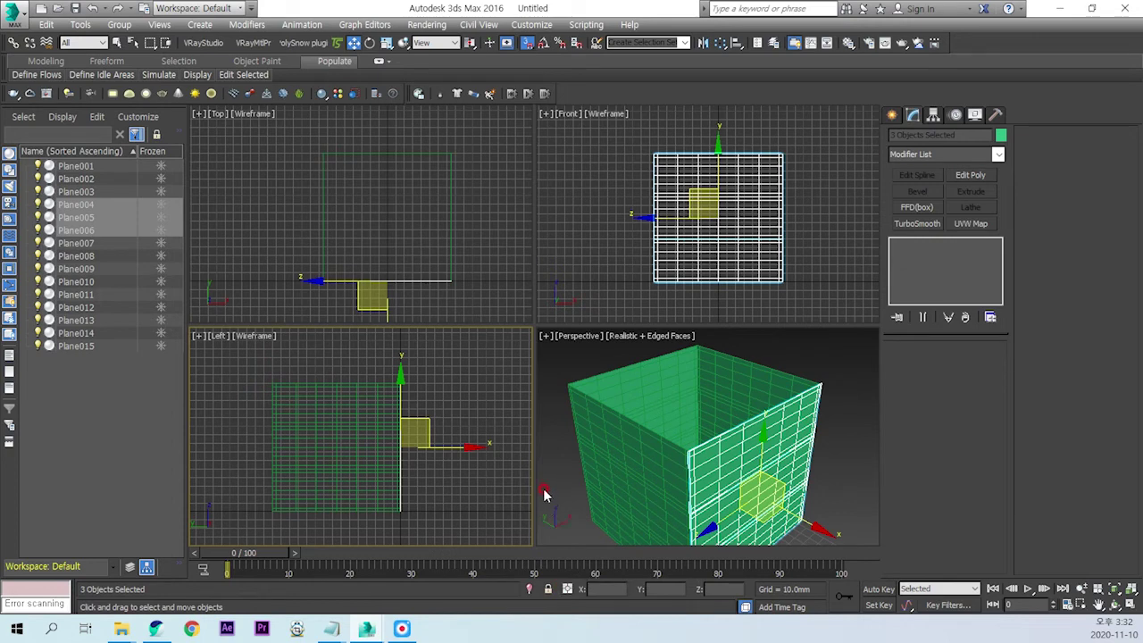
pyautogui.click(548, 589)
pyautogui.click(370, 44)
# Rotate Plane013–Plane015 90 degrees about Z so they lie flat
pyautogui.rightClick(371, 44)
pyautogui.click(579, 206)
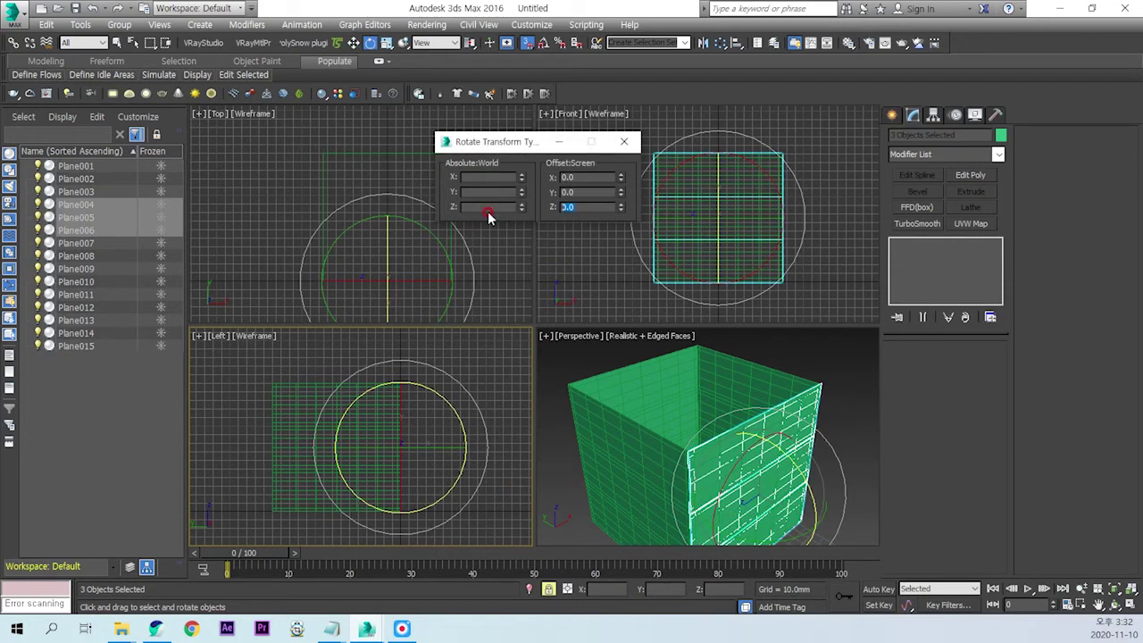
pyautogui.press('Return')
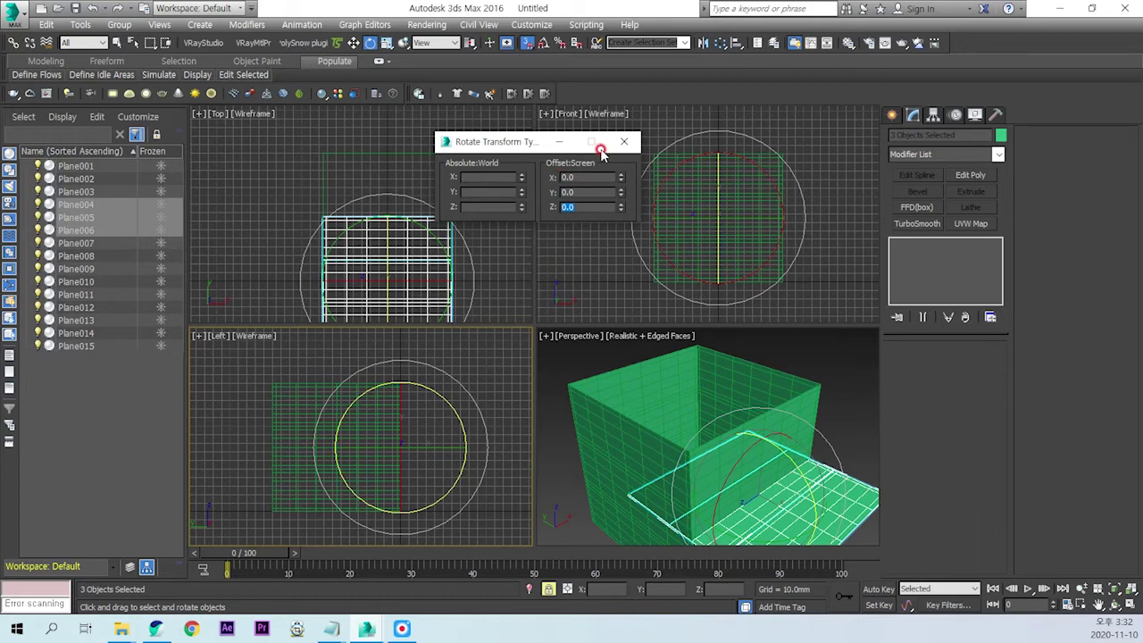
pyautogui.click(623, 141)
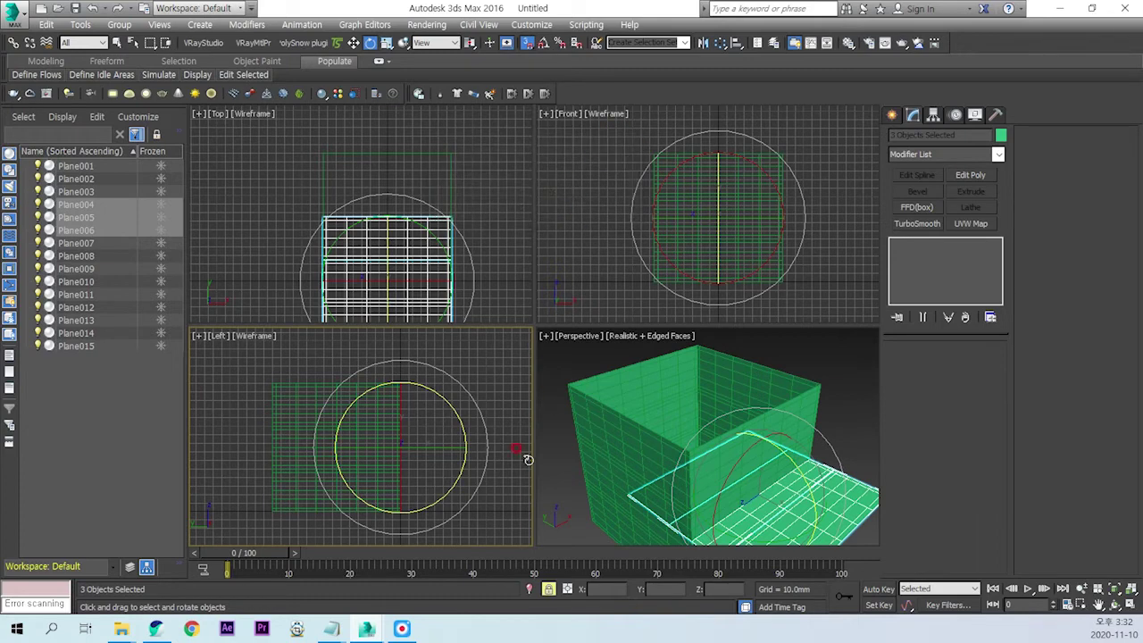
pyautogui.click(353, 43)
pyautogui.moveTo(481, 484)
pyautogui.mouseDown(button='middle')
pyautogui.moveTo(480, 472)
pyautogui.moveTo(406, 447)
pyautogui.mouseUp(button='middle')
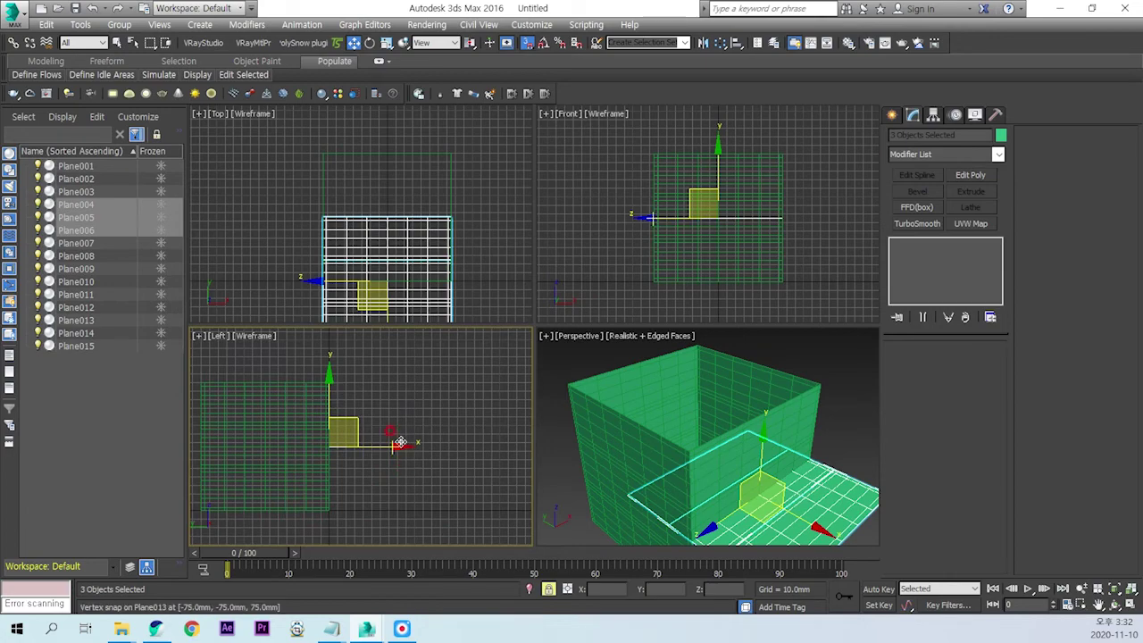
# Vertex-snap the flat planes by a corner onto the box's top edges as its lid
pyautogui.moveTo(395, 446); pyautogui.dragTo(356, 412)
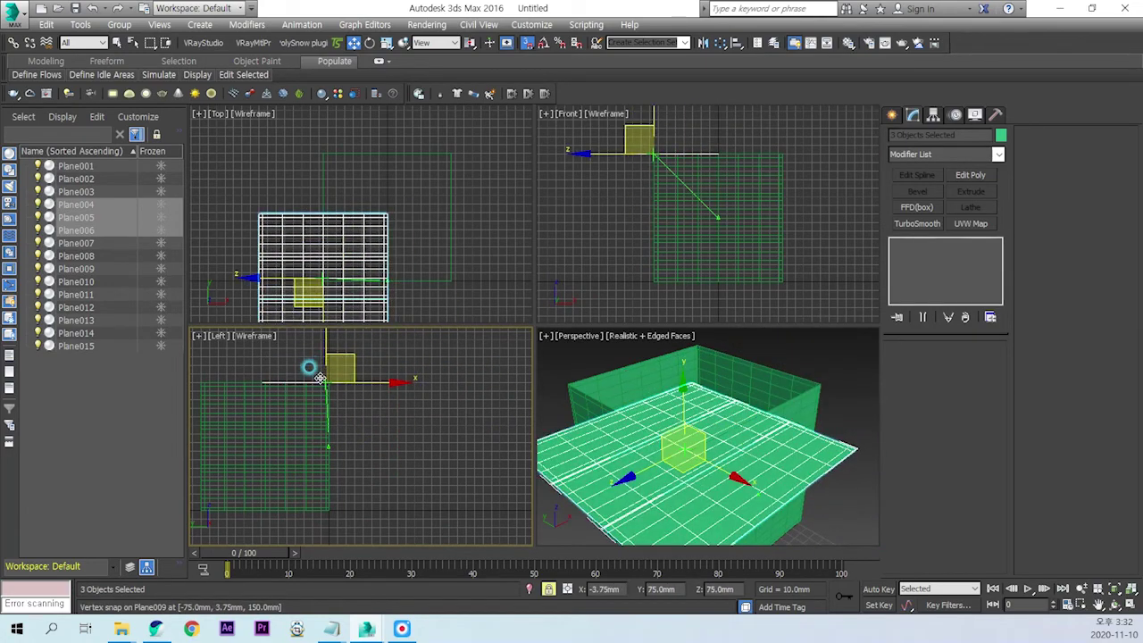
pyautogui.moveTo(355, 412); pyautogui.dragTo(390, 450)
pyautogui.moveTo(837, 485)
pyautogui.keyDown('alt'); pyautogui.mouseDown(button='middle')
pyautogui.moveTo(778, 489)
pyautogui.moveTo(777, 460)
pyautogui.moveTo(770, 468)
pyautogui.mouseUp(button='middle'); pyautogui.keyUp('alt')
pyautogui.moveTo(770, 467); pyautogui.dragTo(762, 398)
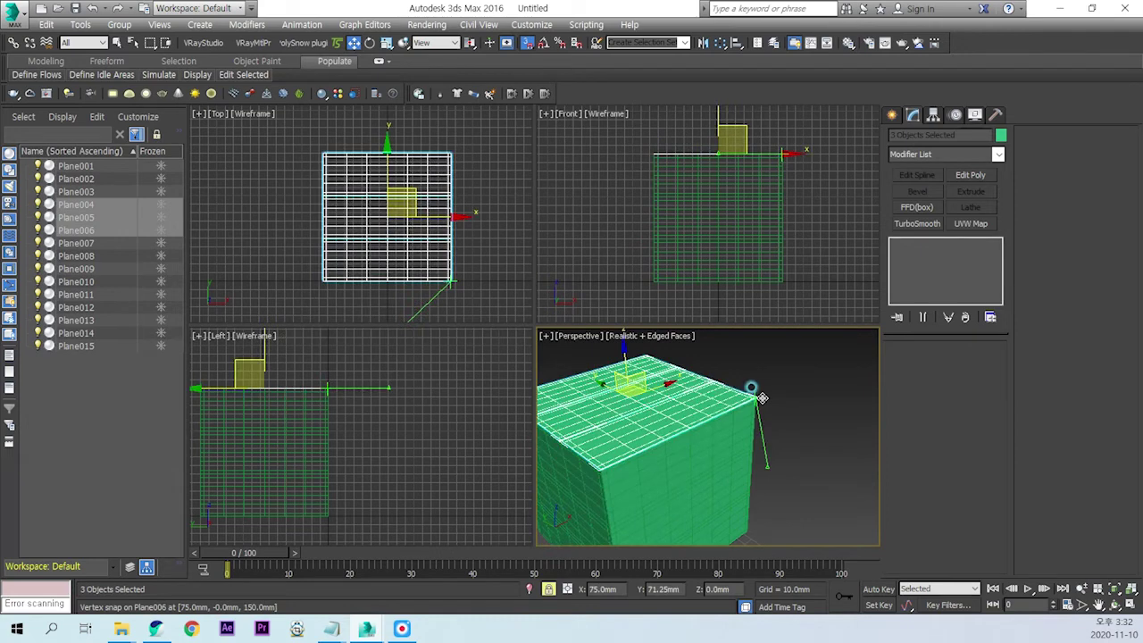
pyautogui.moveTo(395, 454); pyautogui.dragTo(489, 446)
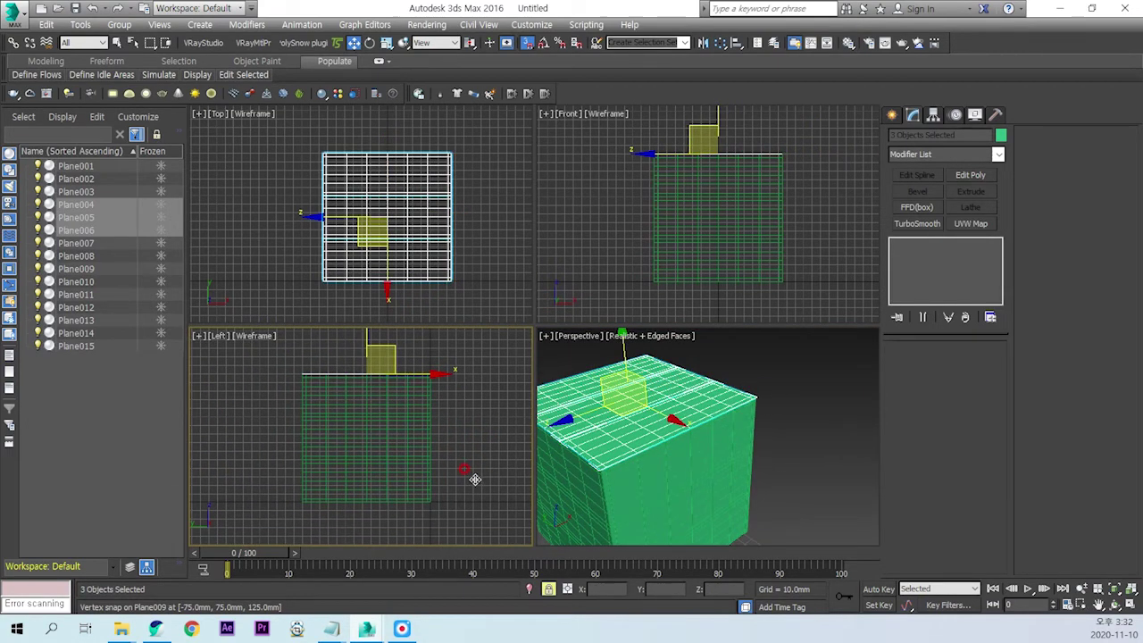
pyautogui.moveTo(476, 482); pyautogui.dragTo(467, 472, button='middle')
# Mirror a copy of the lid on Y with a -150 mm offset, then deselect
pyautogui.click(703, 43)
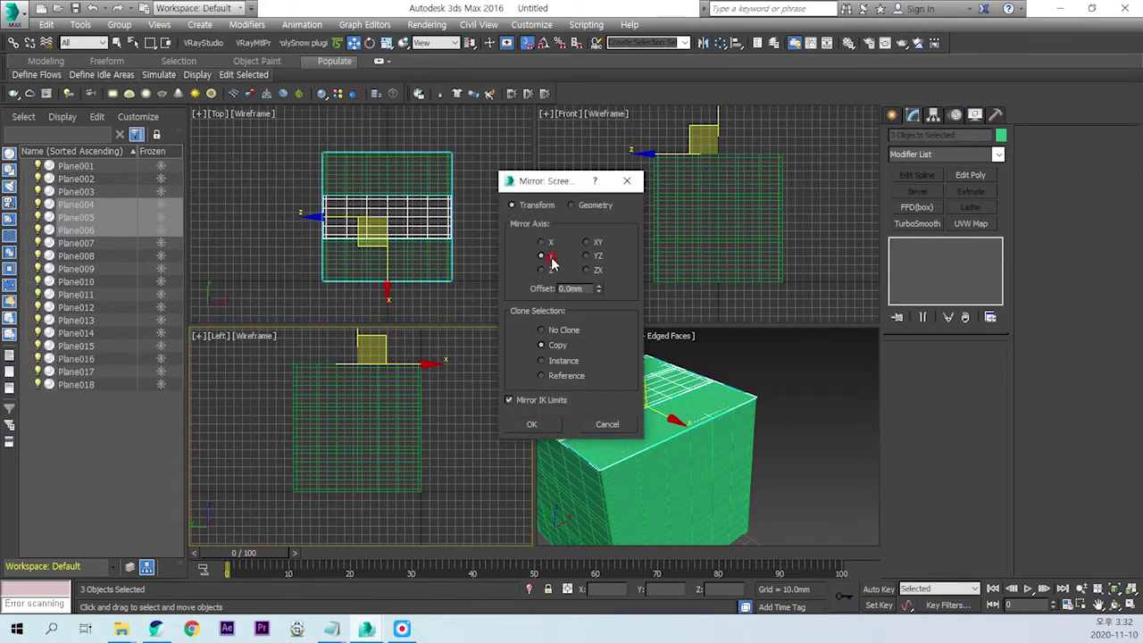
pyautogui.moveTo(578, 298); pyautogui.dragTo(520, 291)
pyautogui.write('-150')
pyautogui.press('Return')
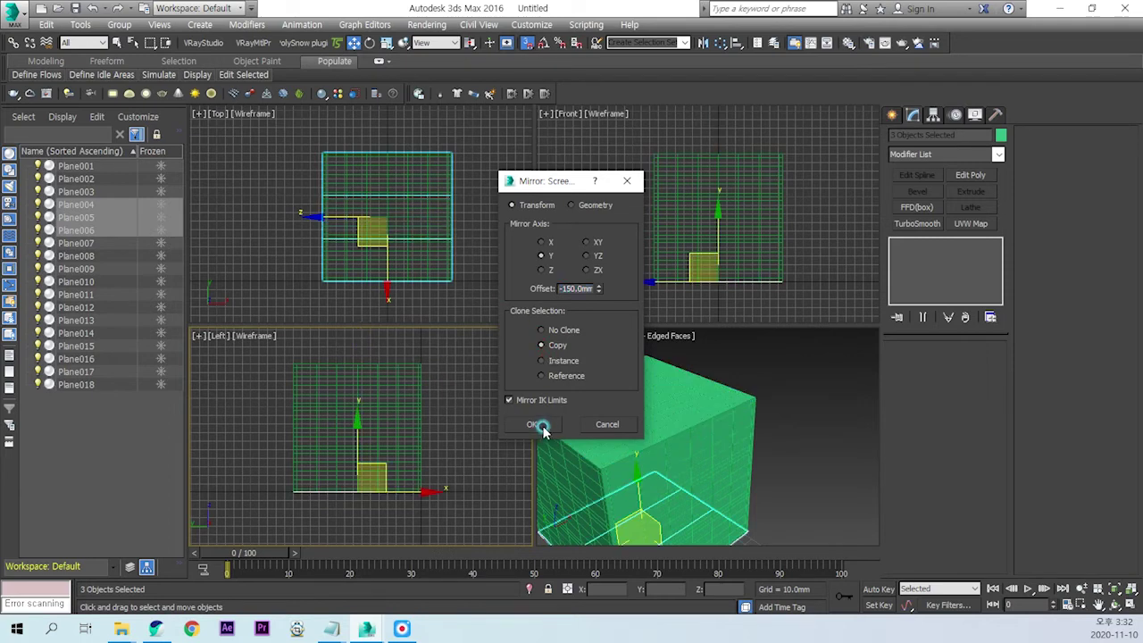
pyautogui.click(534, 425)
pyautogui.keyDown('alt'); pyautogui.moveTo(766, 436); pyautogui.dragTo(831, 452, button='middle'); pyautogui.keyUp('alt')
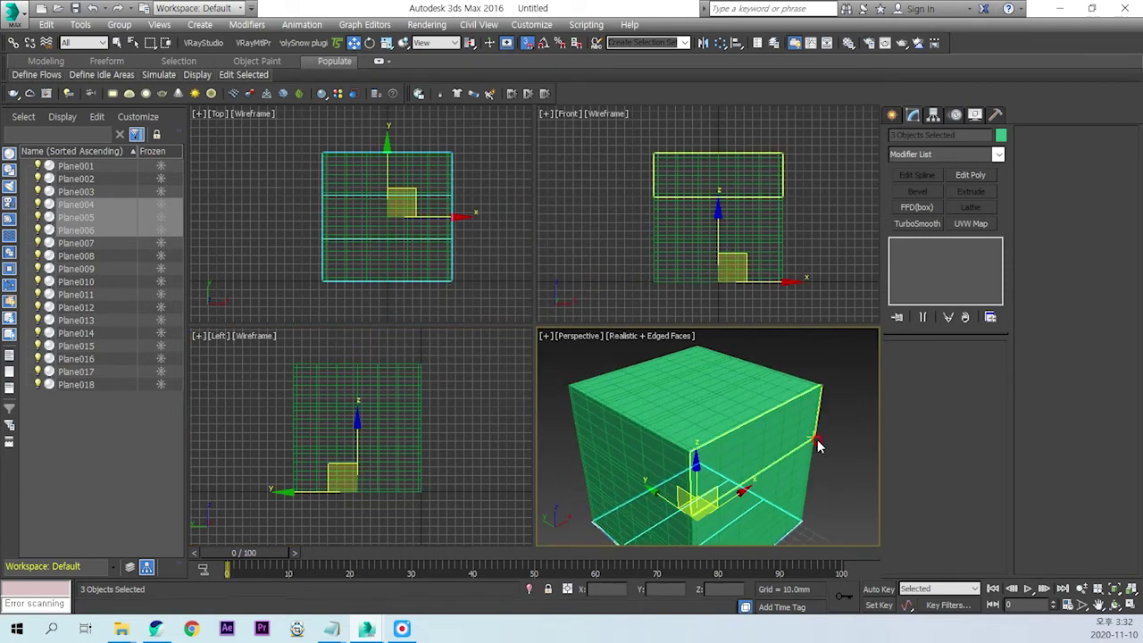
pyautogui.click(861, 459)
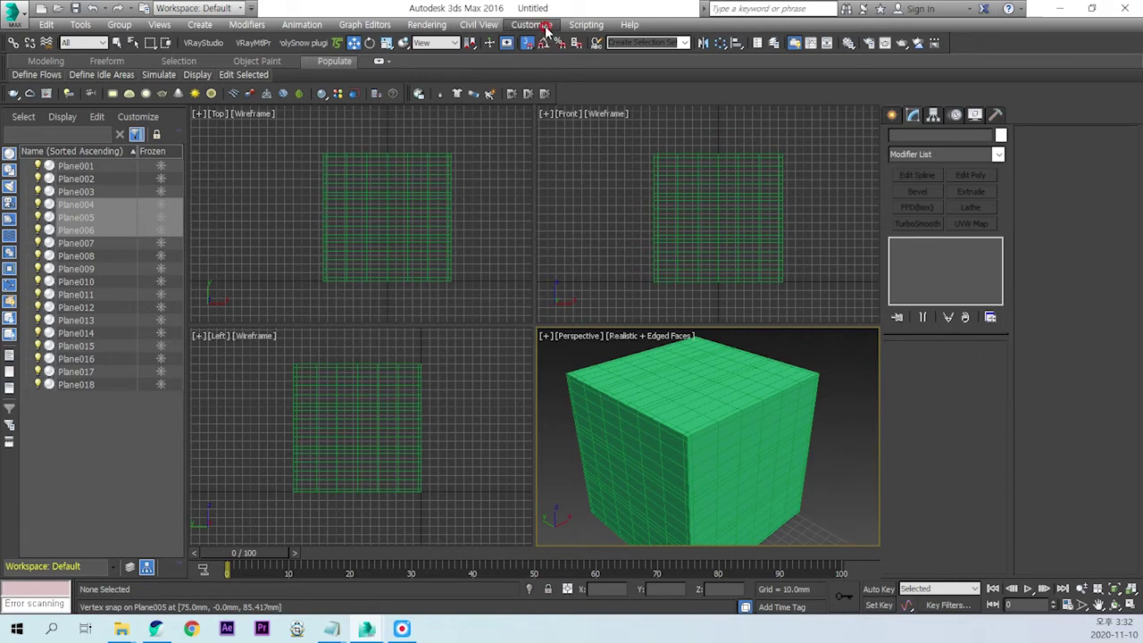
# Inspect the top slab Plane013 and side slabs Plane009 and Plane003 by selecting them
pyautogui.click(728, 395)
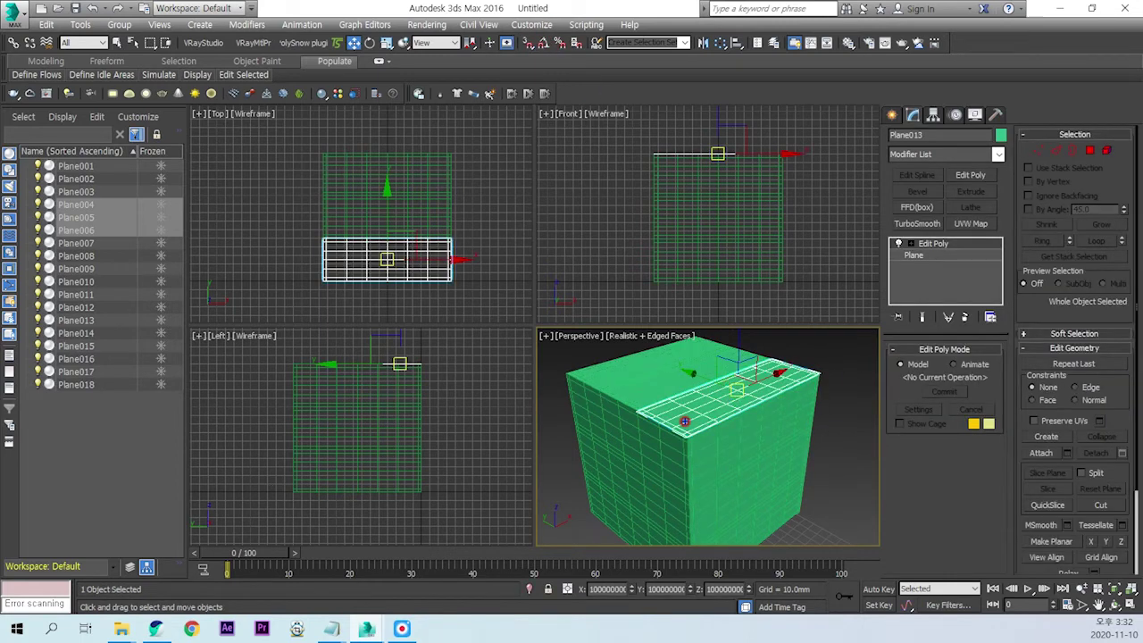
pyautogui.moveTo(800, 360); pyautogui.dragTo(672, 417)
pyautogui.moveTo(740, 357); pyautogui.dragTo(645, 397)
pyautogui.moveTo(701, 338); pyautogui.dragTo(585, 384)
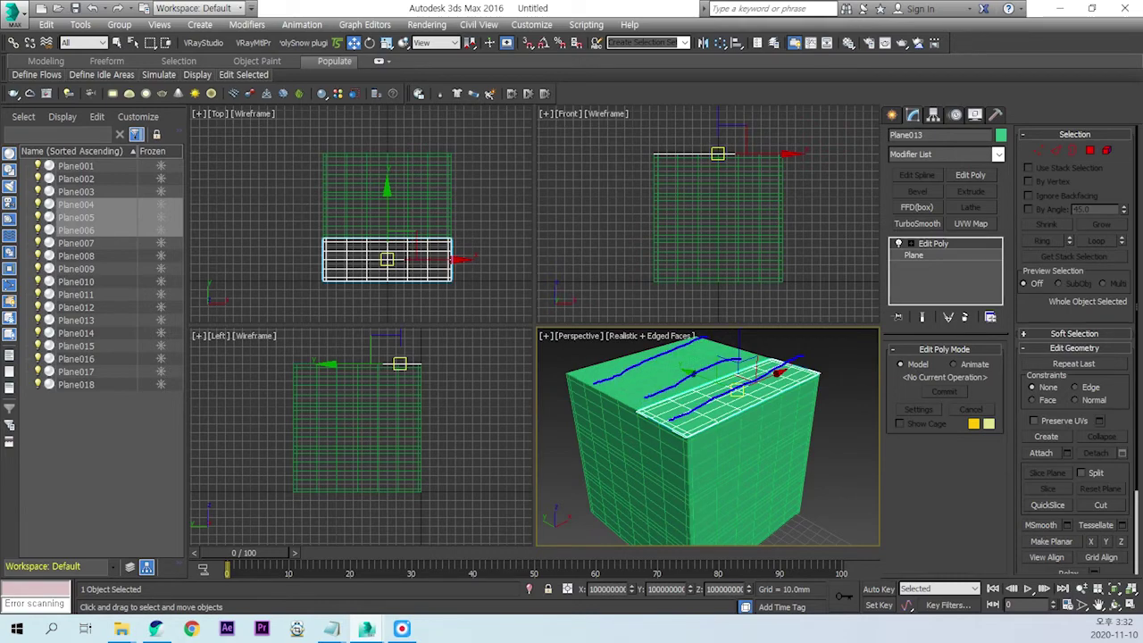
pyautogui.click(659, 451)
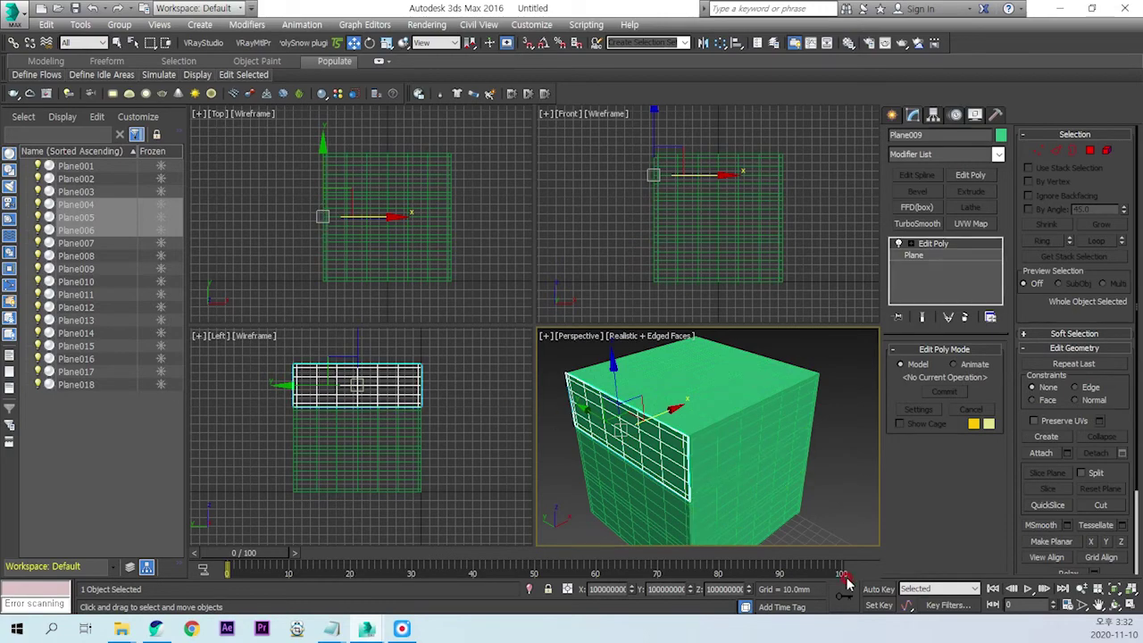
pyautogui.click(728, 447)
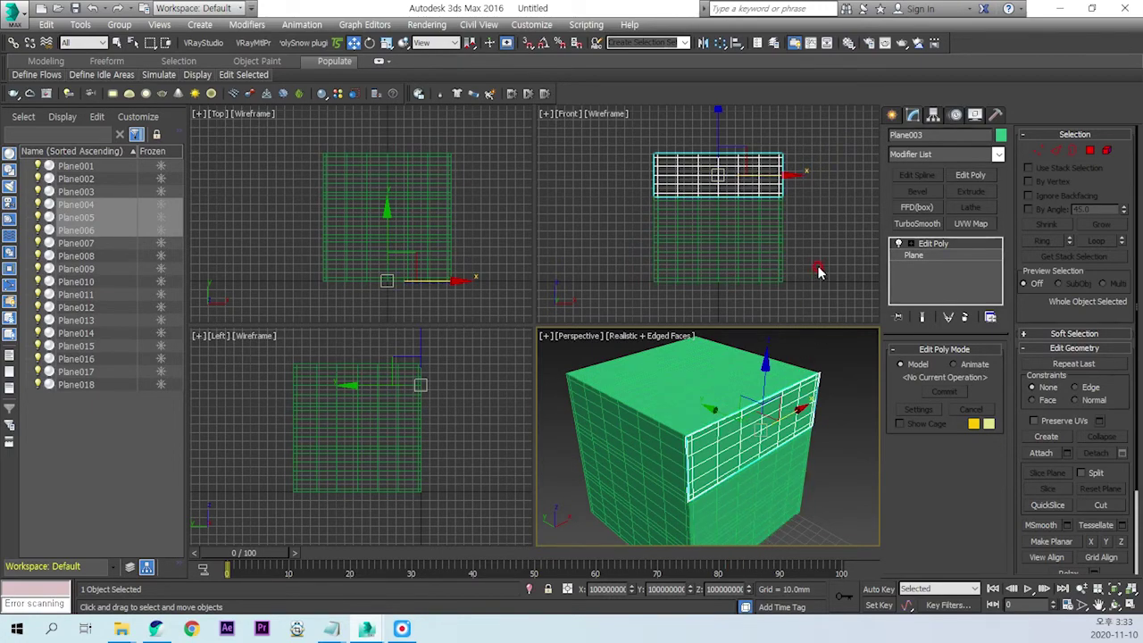
# Frame the box in the Front view and window-select the six front-facing planes
pyautogui.moveTo(820, 273); pyautogui.dragTo(765, 248, button='middle')
pyautogui.scroll(2, 798, 248)
pyautogui.moveTo(748, 306); pyautogui.dragTo(602, 161)
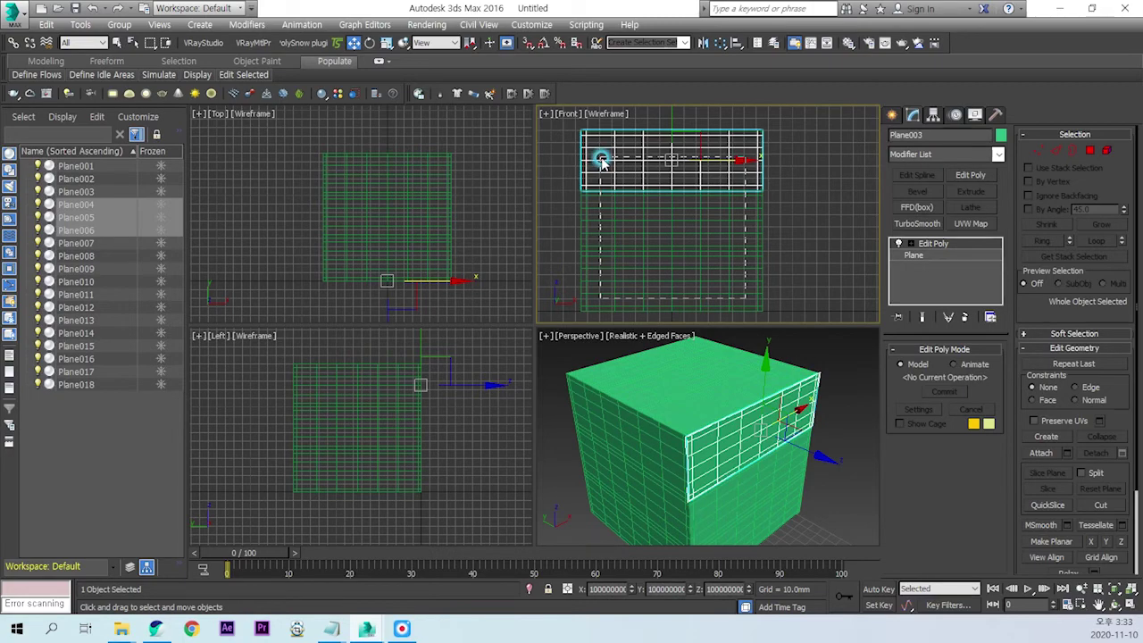
pyautogui.moveTo(602, 160); pyautogui.dragTo(602, 160)
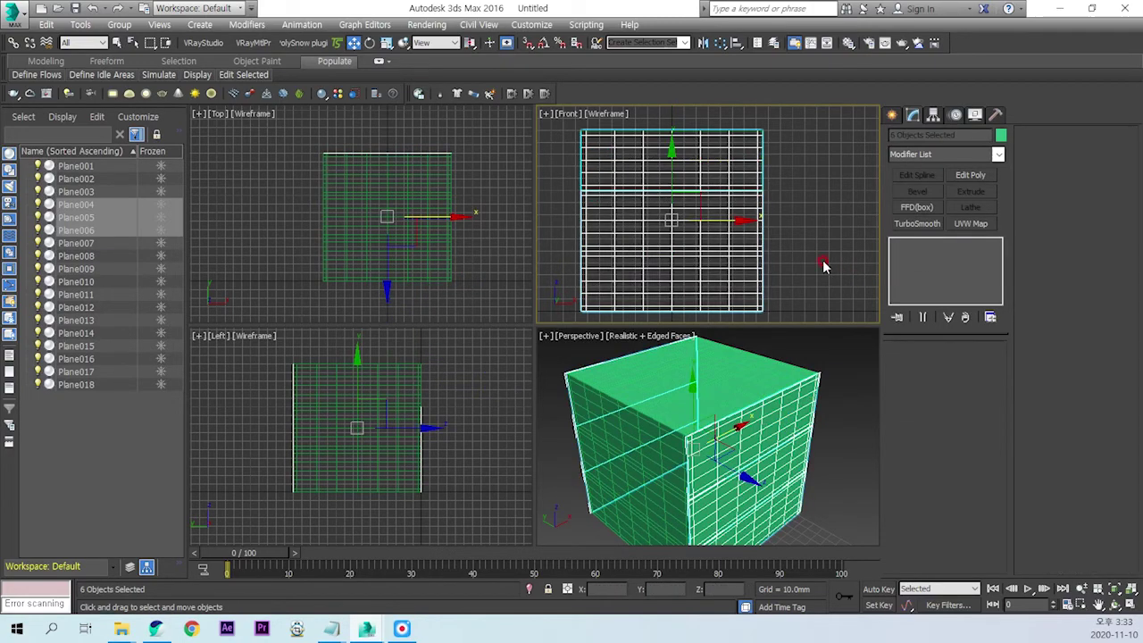
# Rotate the six front-facing planes 90 degrees about Z
pyautogui.moveTo(822, 247); pyautogui.dragTo(845, 248, button='middle')
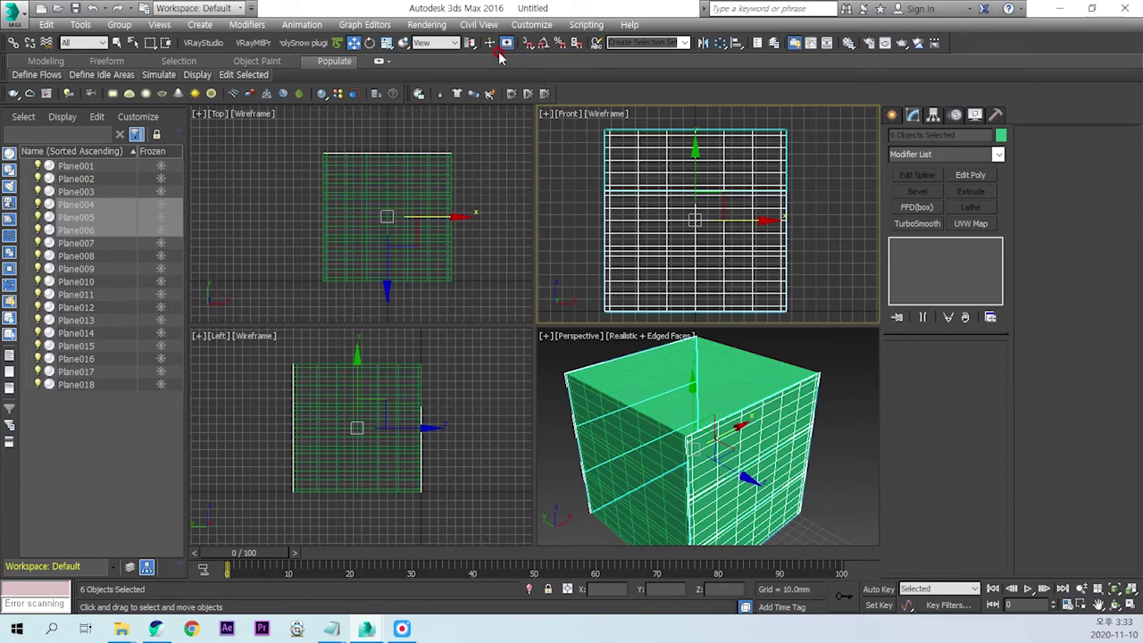
pyautogui.click(373, 44)
pyautogui.rightClick(374, 46)
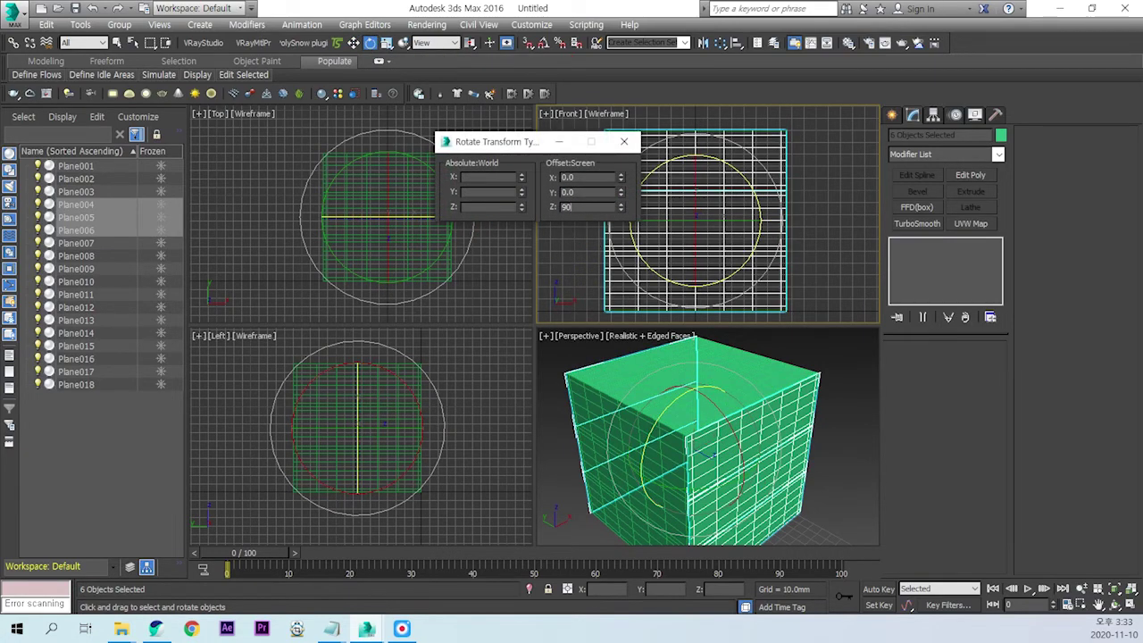
pyautogui.press('Return')
pyautogui.click(625, 141)
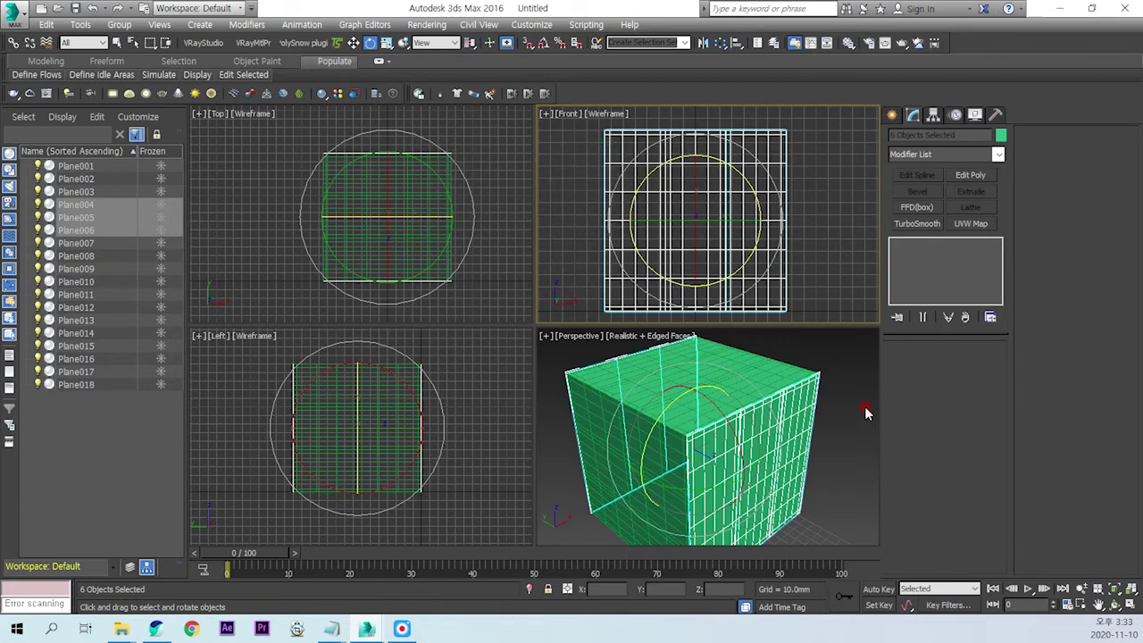
# Check Plane013, Plane009 and Plane003, then select all 18 planes
pyautogui.click(840, 451)
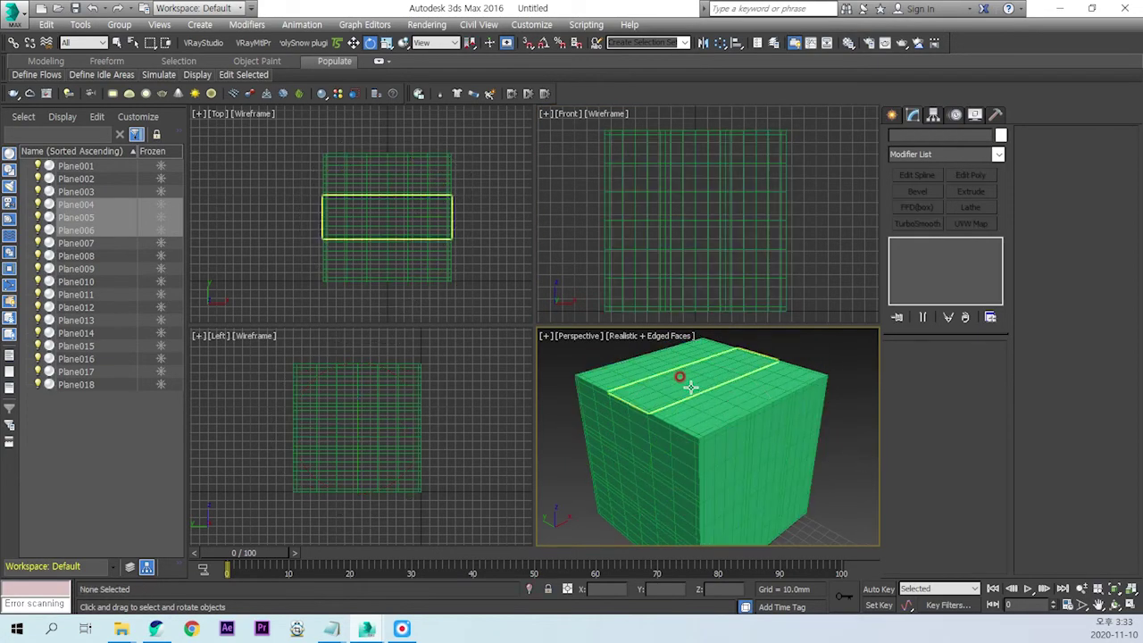
pyautogui.click(730, 404)
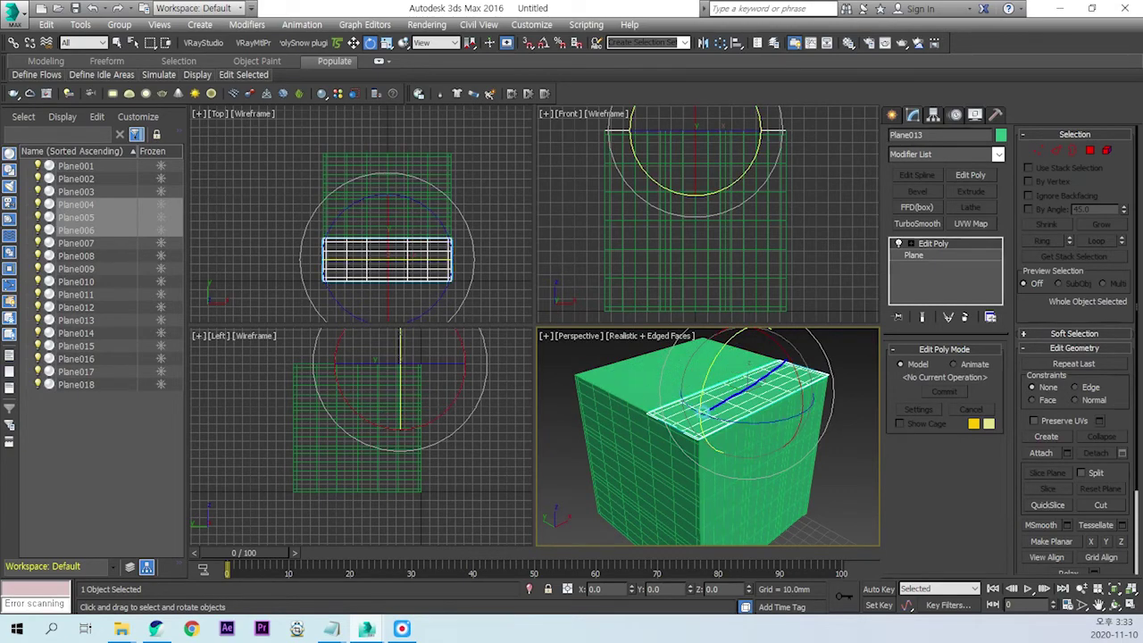
pyautogui.click(661, 452)
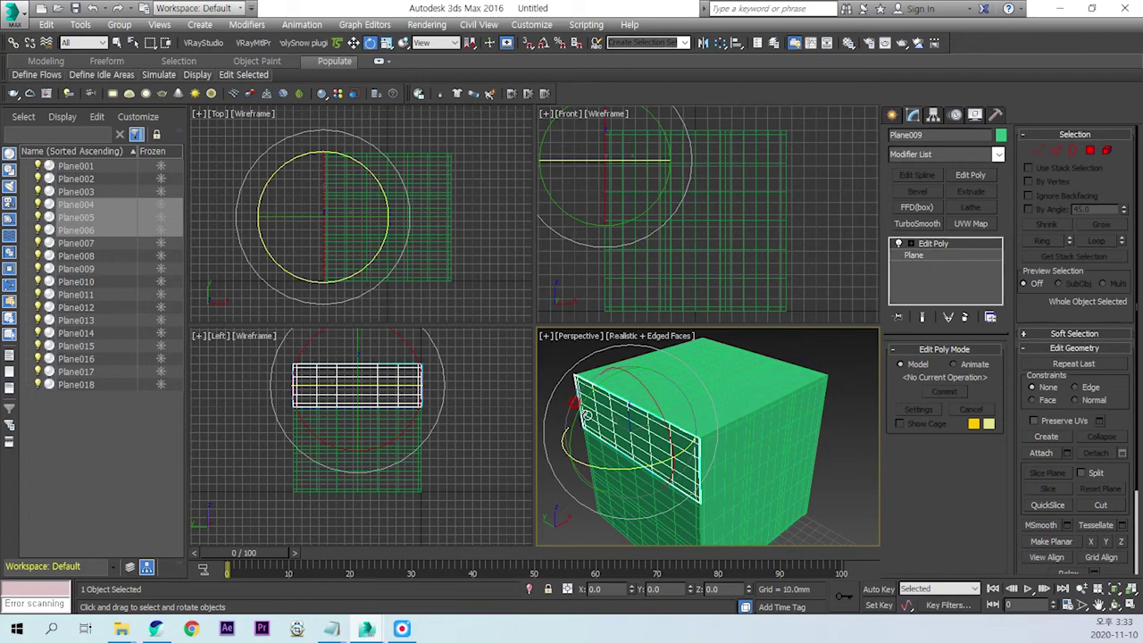
pyautogui.click(722, 456)
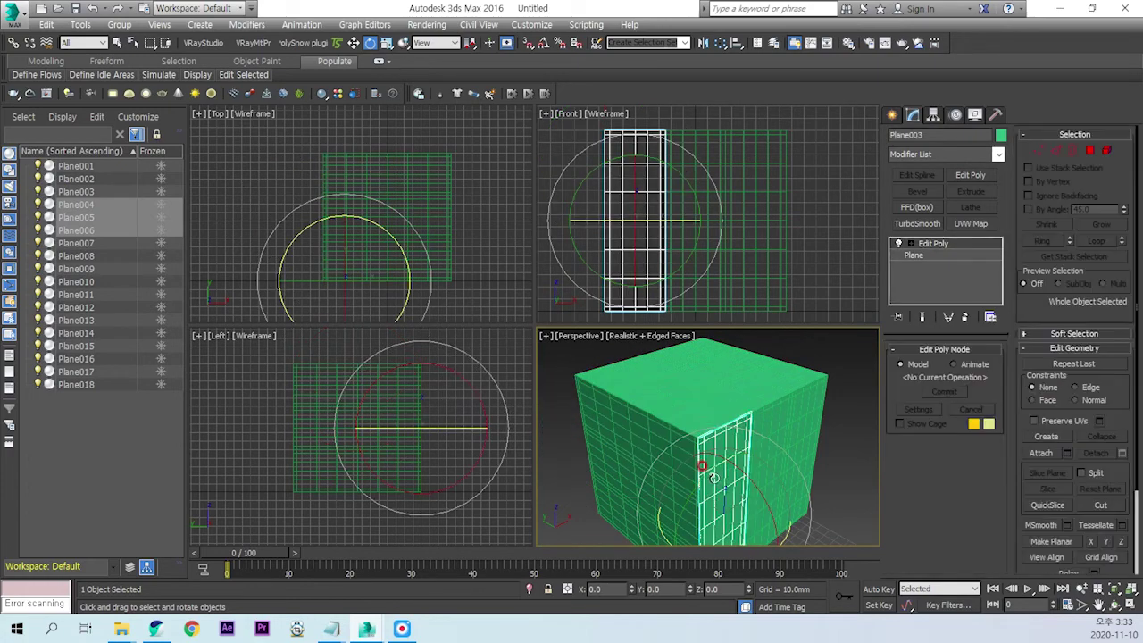
pyautogui.keyDown('ctrl'); pyautogui.click(665, 447); pyautogui.keyUp('ctrl')
pyautogui.keyDown('ctrl'); pyautogui.click(747, 416); pyautogui.keyUp('ctrl')
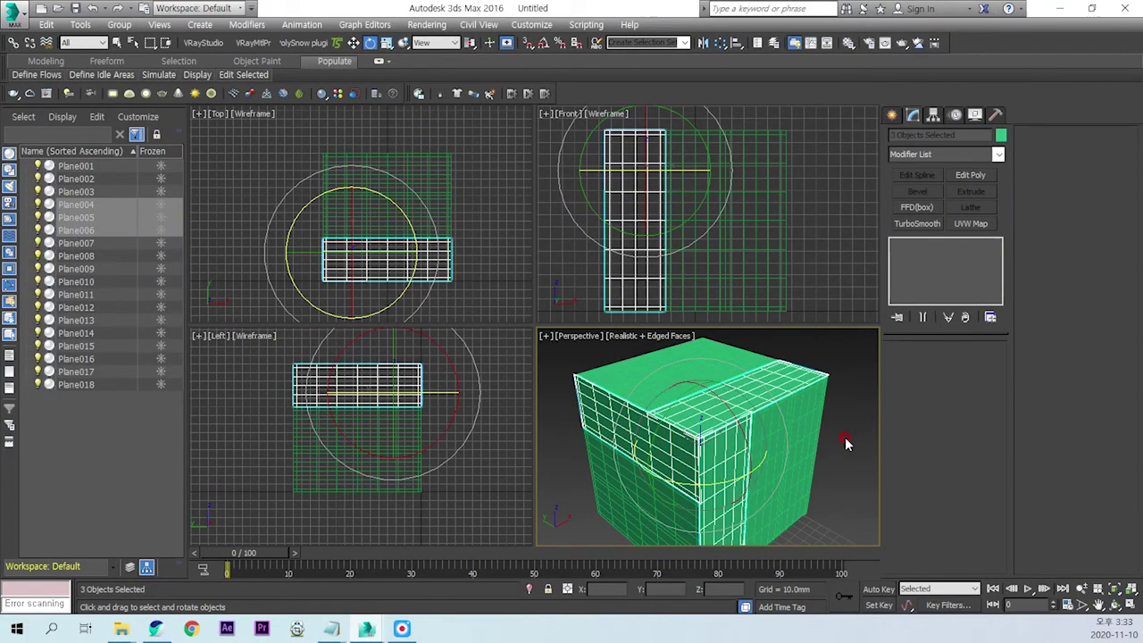
pyautogui.click(841, 455)
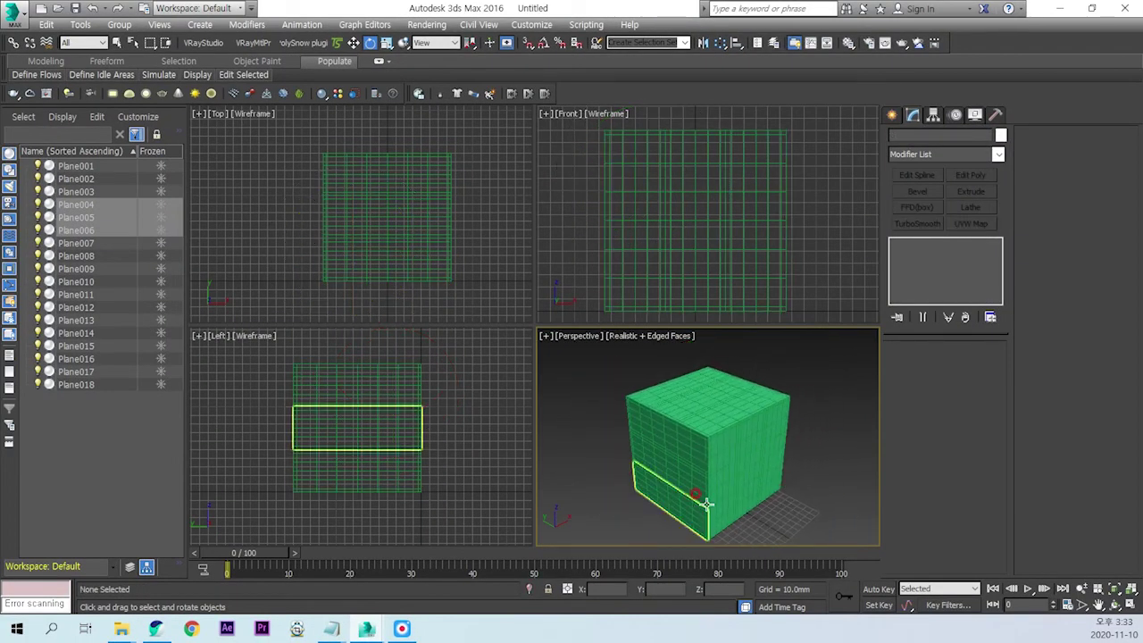
pyautogui.hotkey('ctrl', 'a')
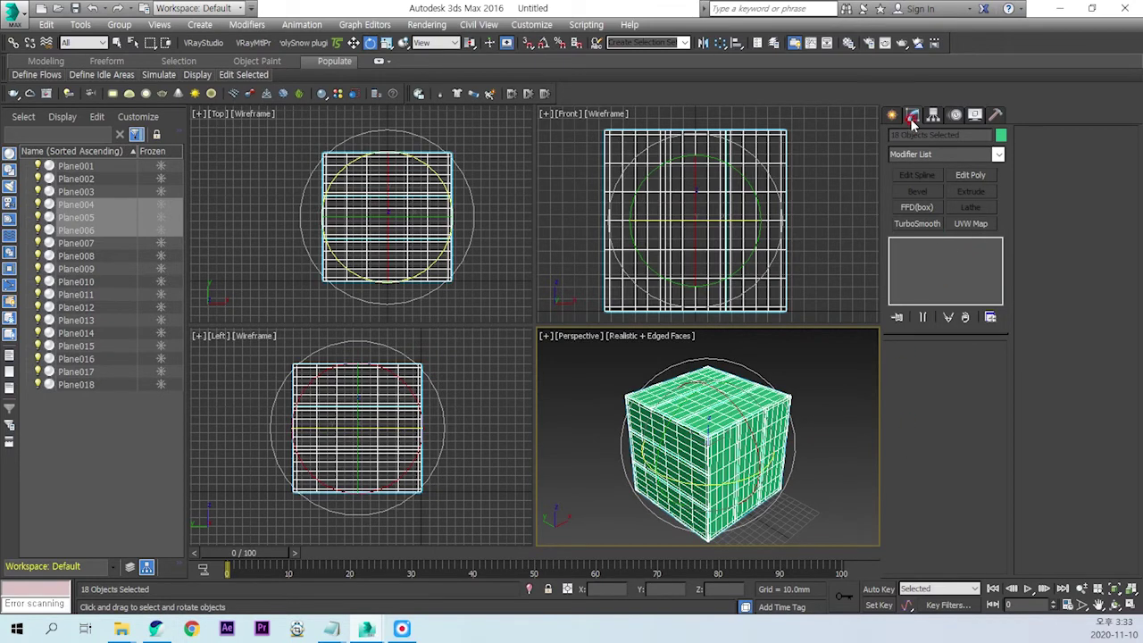
# Add a Spherify modifier to the 18 selected planes
pyautogui.click(929, 155)
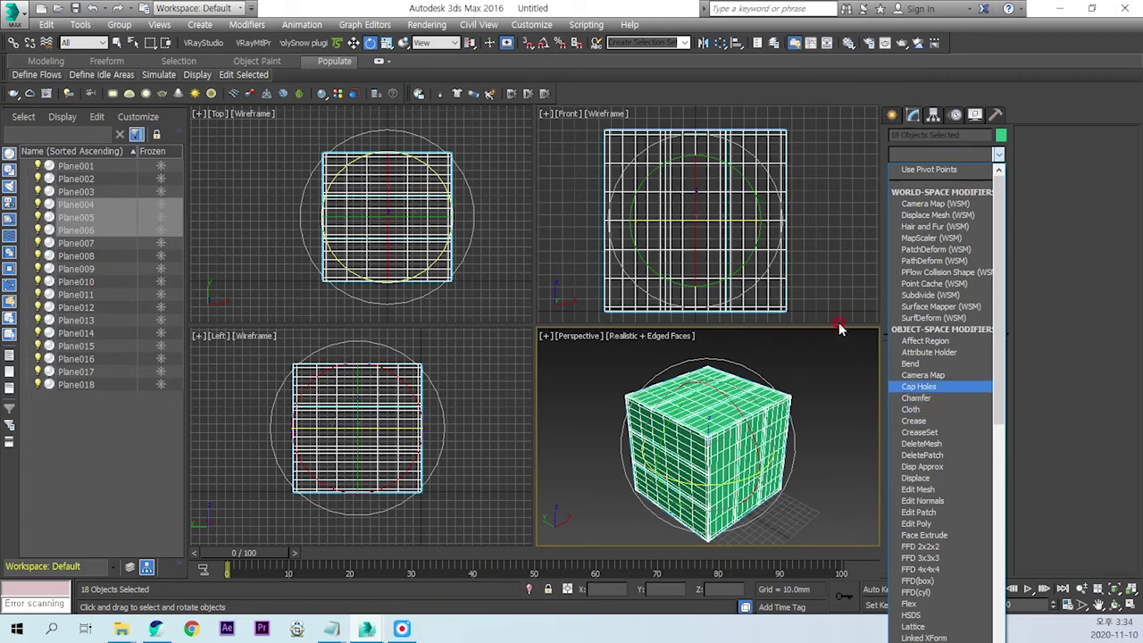
pyautogui.click(932, 399)
pyautogui.click(926, 165)
pyautogui.scroll(-5, 945, 429)
pyautogui.scroll(-5, 944, 433)
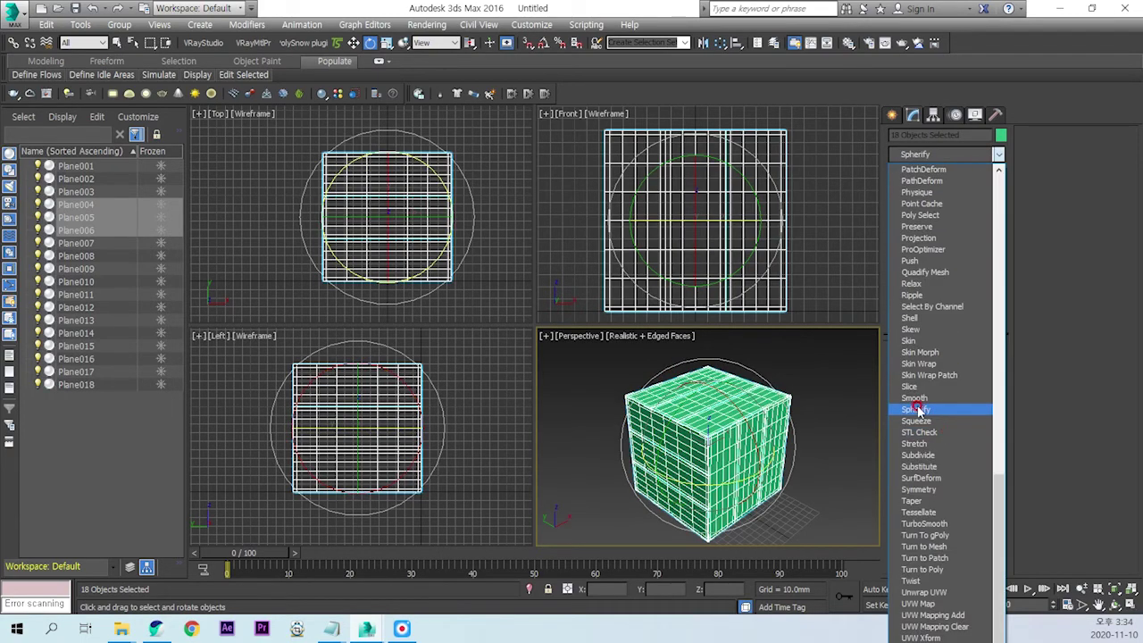
pyautogui.click(919, 410)
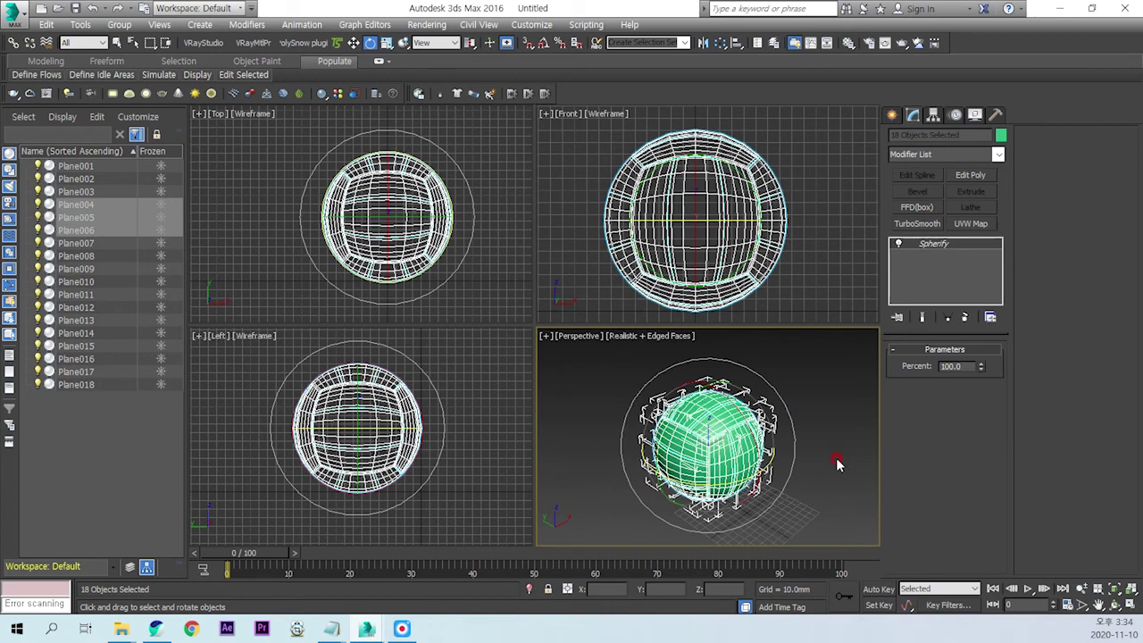
pyautogui.click(935, 156)
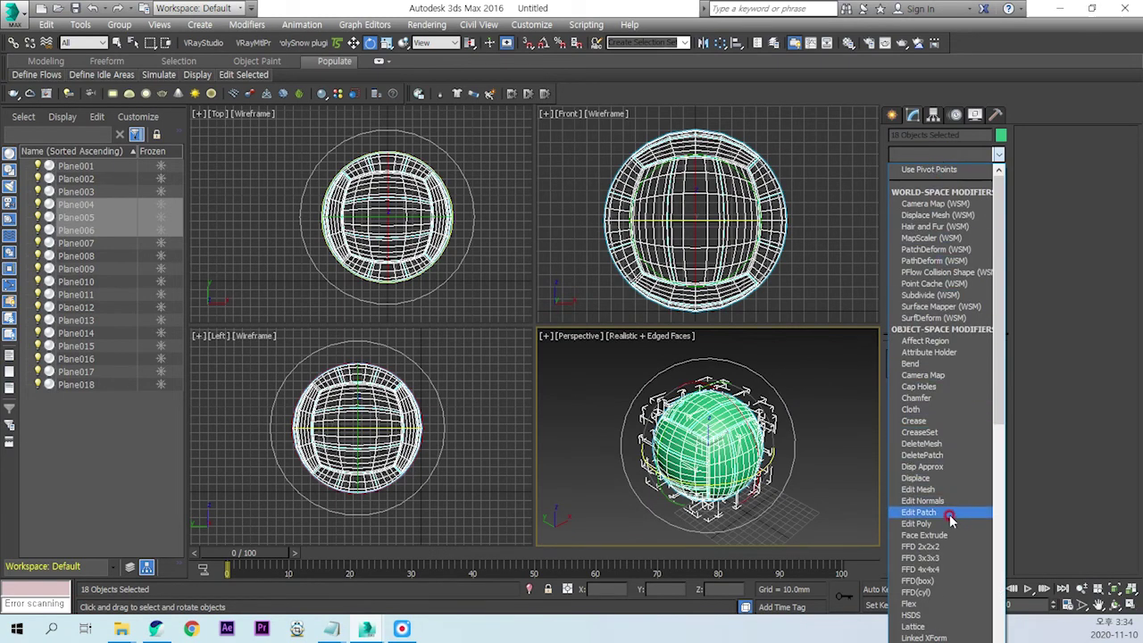
# Add Face Extrude with Amount 2.0
pyautogui.click(930, 540)
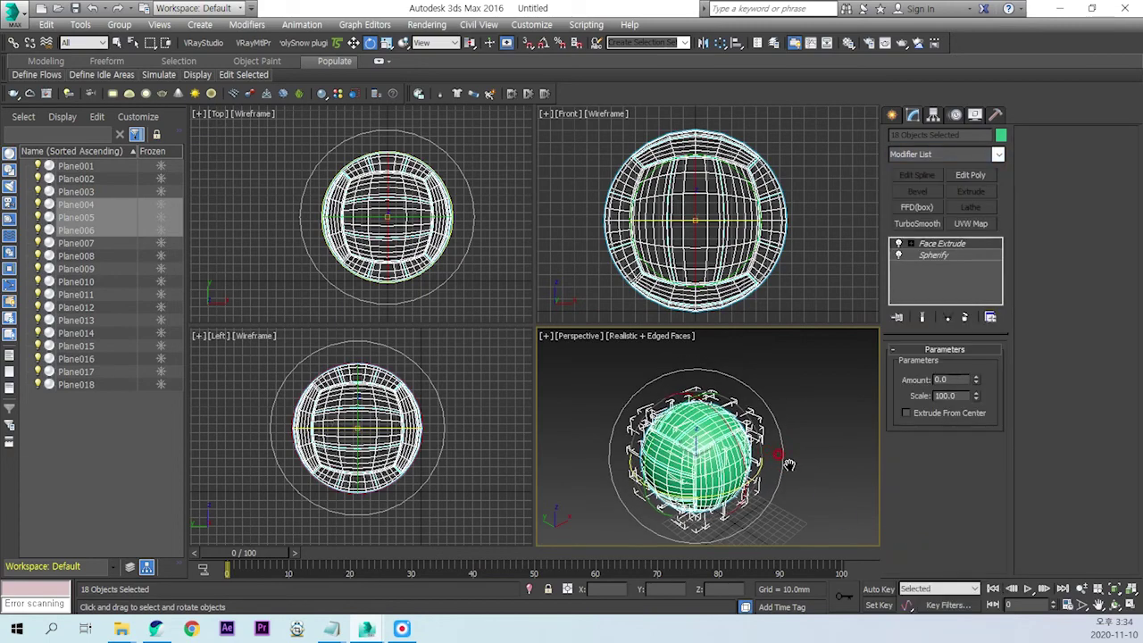
pyautogui.scroll(5, 697, 438)
pyautogui.moveTo(945, 379); pyautogui.dragTo(866, 375)
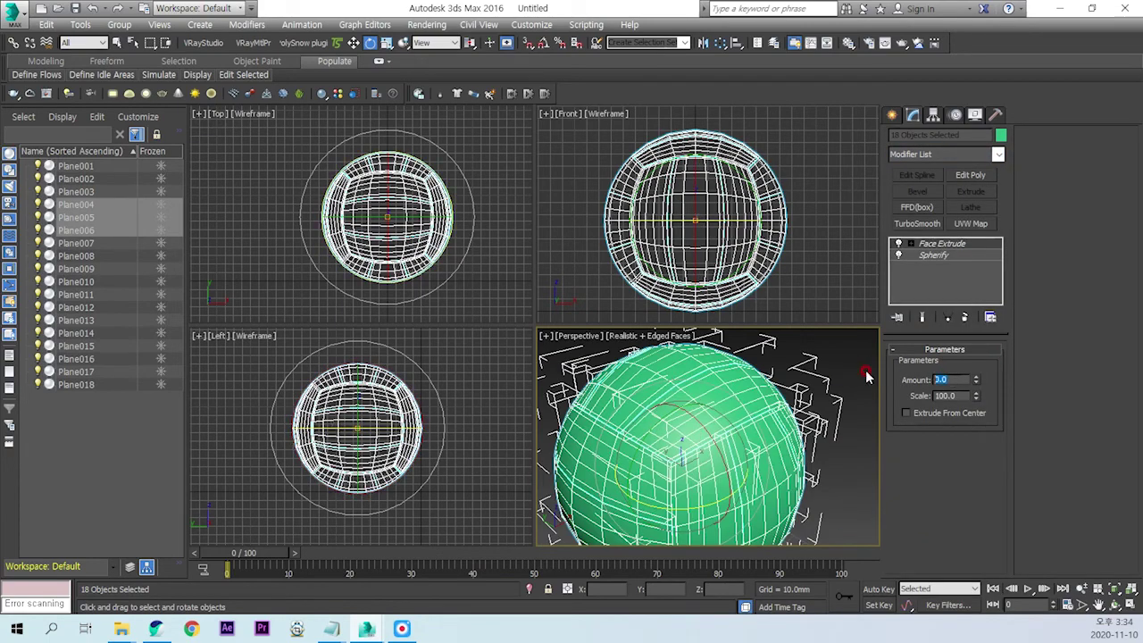
pyautogui.write('2')
pyautogui.press('Return')
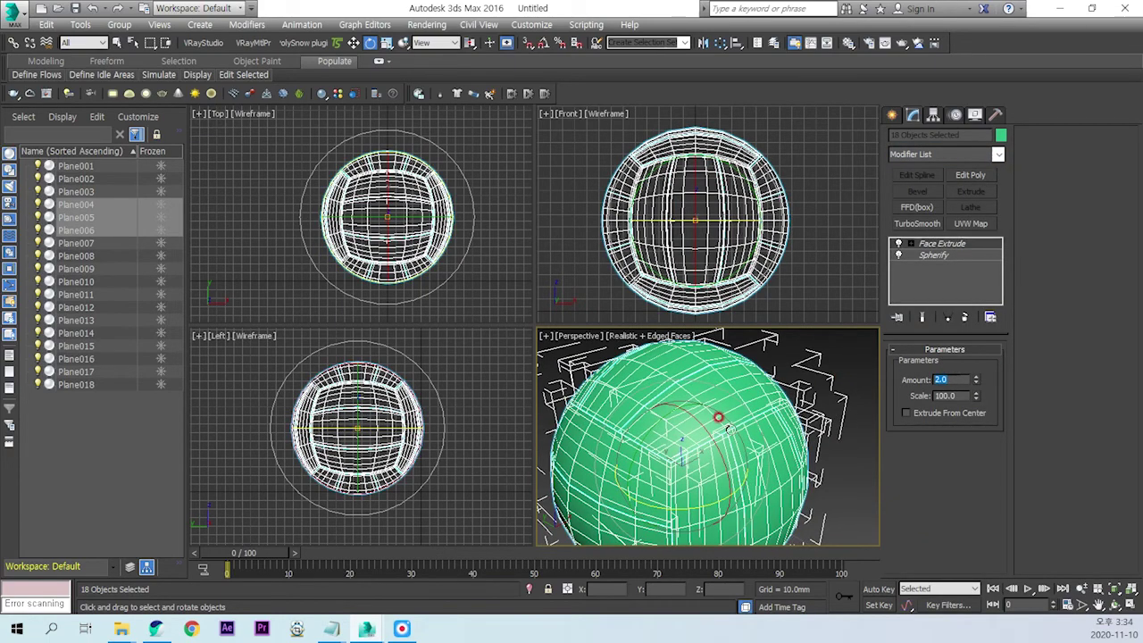
# Add a TurboSmooth modifier on top to smooth the ball
pyautogui.scroll(2, 717, 422)
pyautogui.scroll(2, 709, 427)
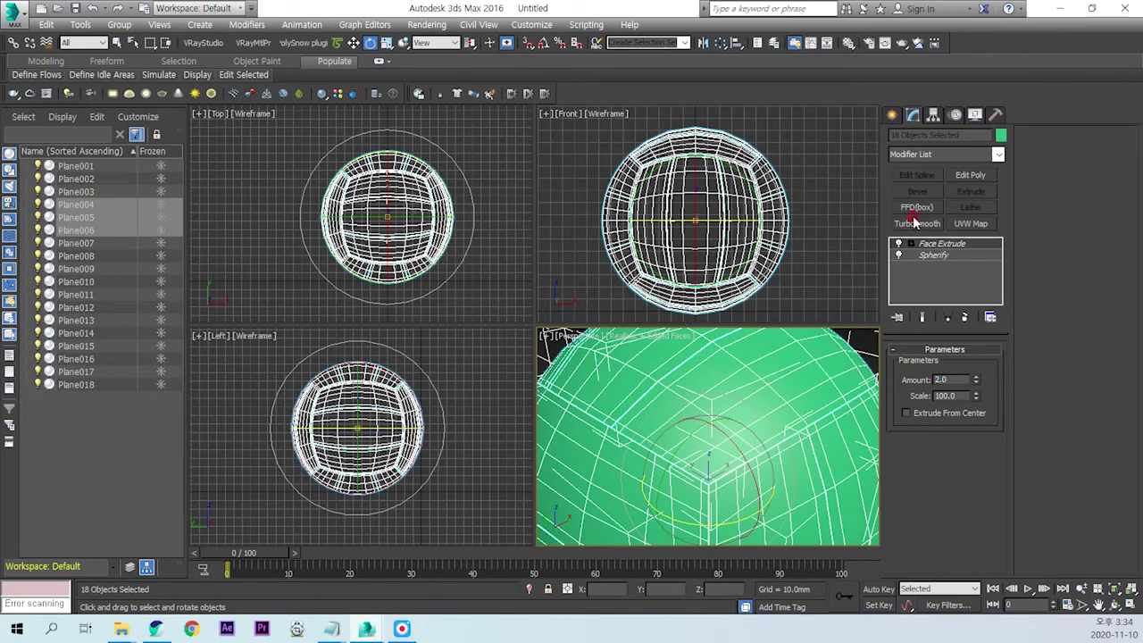
pyautogui.click(914, 222)
pyautogui.moveTo(768, 410)
pyautogui.keyDown('alt'); pyautogui.mouseDown(button='middle')
pyautogui.moveTo(745, 401)
pyautogui.moveTo(676, 416)
pyautogui.mouseUp(button='middle'); pyautogui.keyUp('alt')
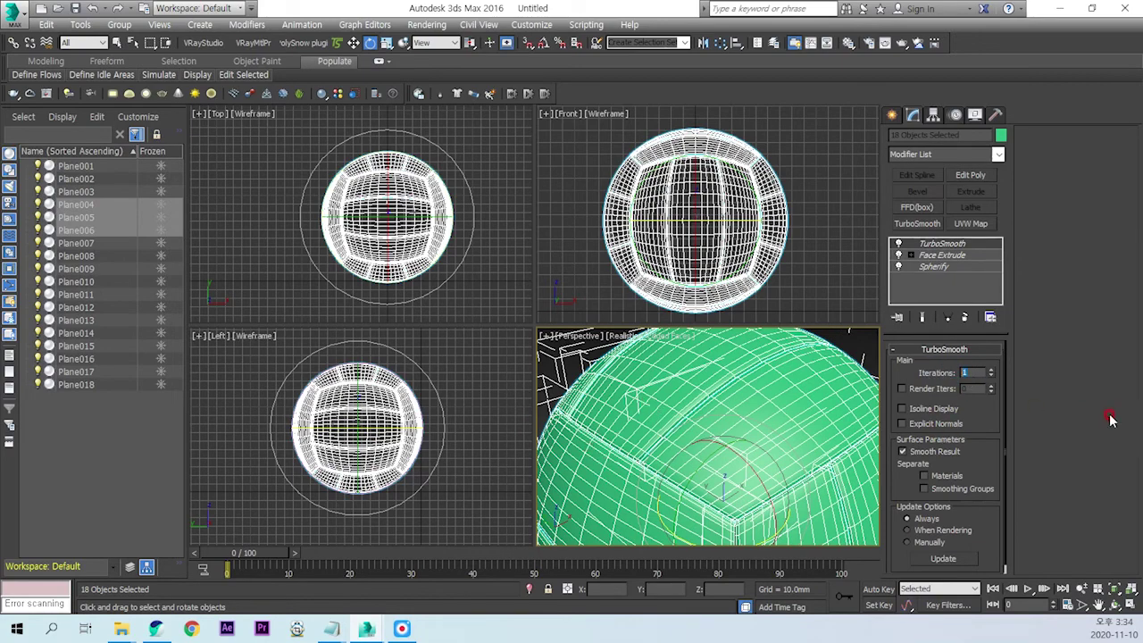
pyautogui.write('2')
# Raise the TurboSmooth iterations to 2
pyautogui.press('Return')
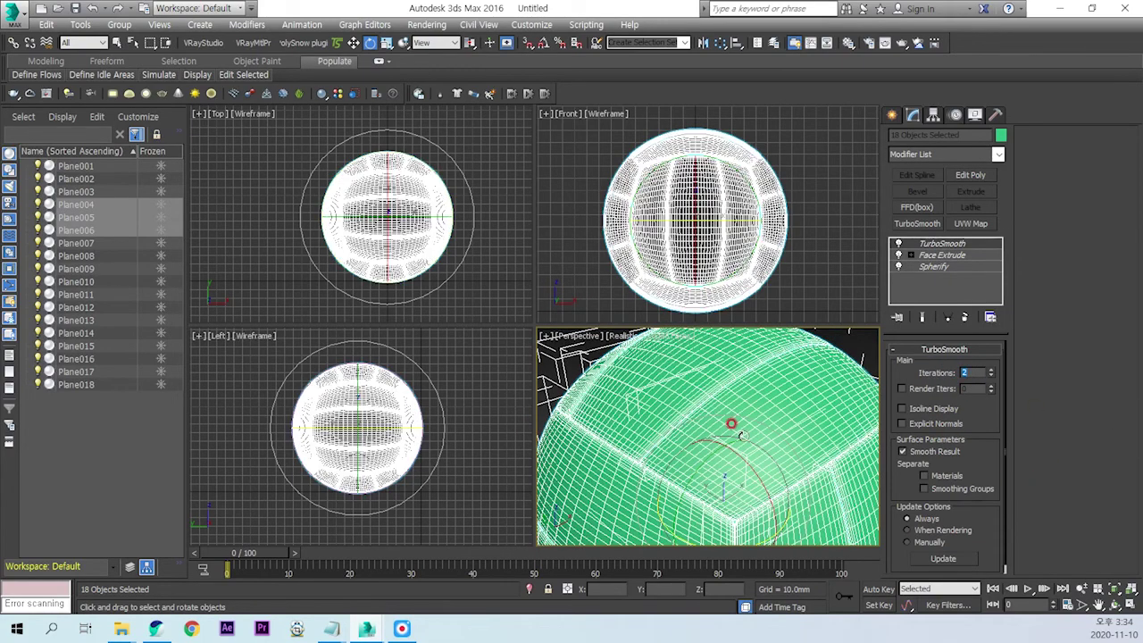
pyautogui.scroll(-5, 720, 447)
pyautogui.scroll(-3, 732, 402)
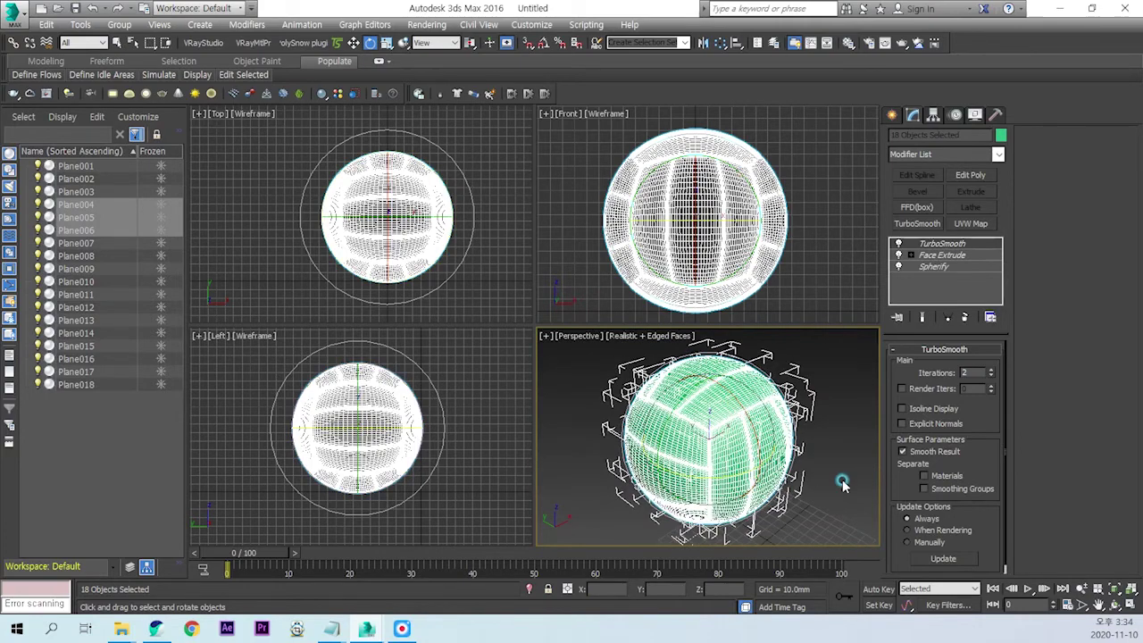
# Maximize the perspective view and make all 18 ball panels white
pyautogui.click(842, 483)
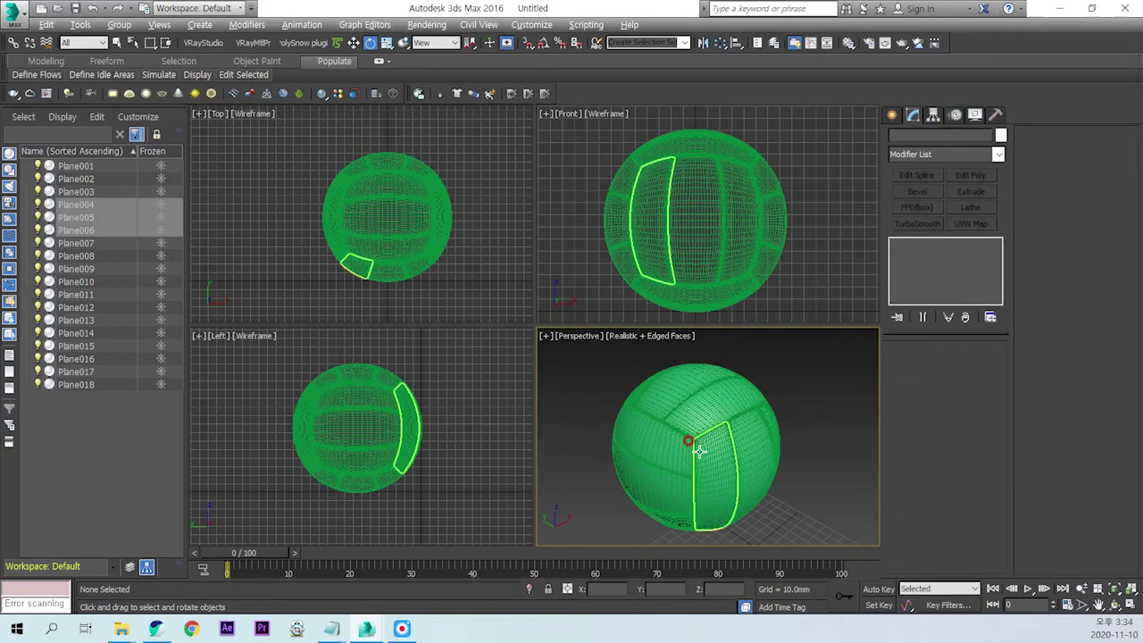
pyautogui.hotkey('alt', 'w')
pyautogui.moveTo(301, 153); pyautogui.dragTo(777, 536)
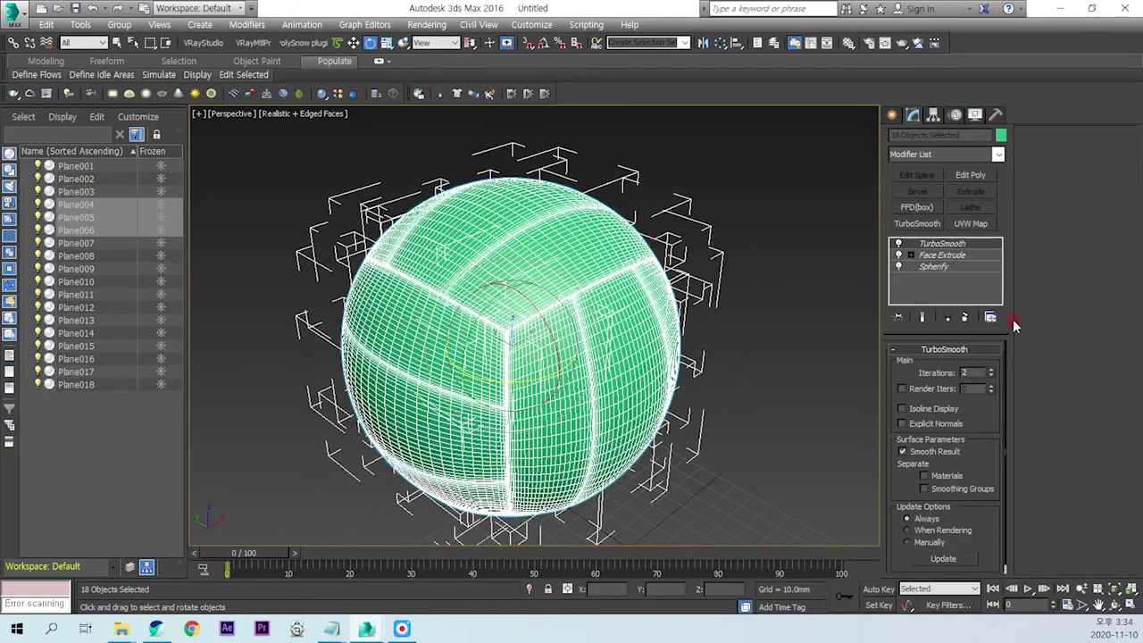
pyautogui.click(1001, 135)
pyautogui.click(583, 310)
pyautogui.click(524, 357)
pyautogui.click(770, 461)
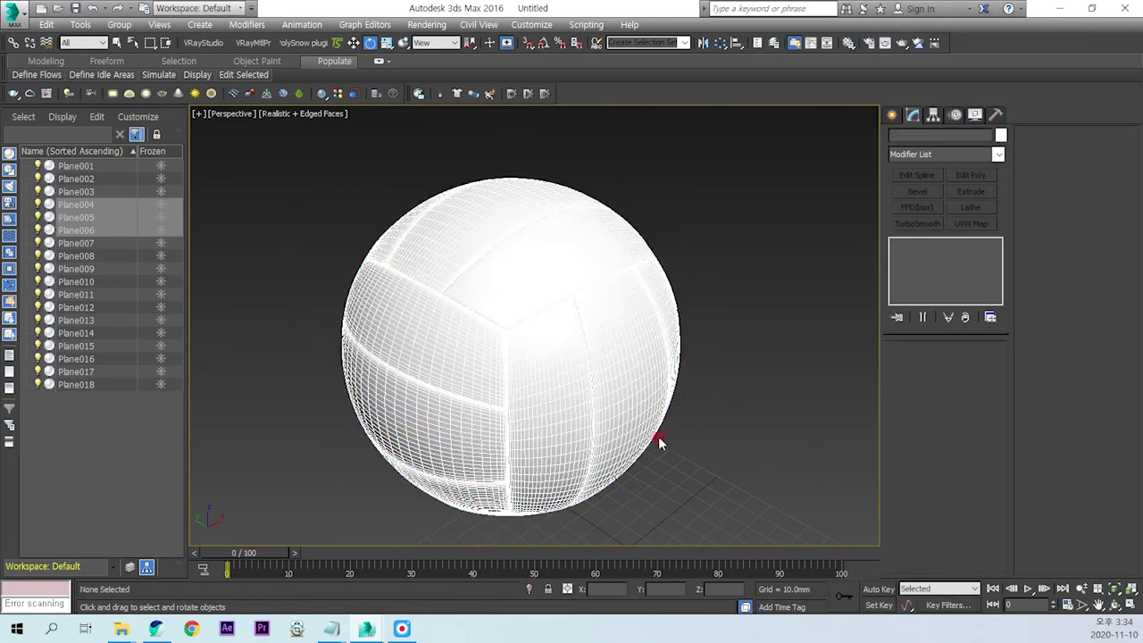
# Hide edged faces with F4 and orbit to inspect the white ball's grooved panels
pyautogui.keyDown('alt'); pyautogui.moveTo(693, 442); pyautogui.dragTo(585, 435, button='middle'); pyautogui.keyUp('alt')
pyautogui.press('F4')
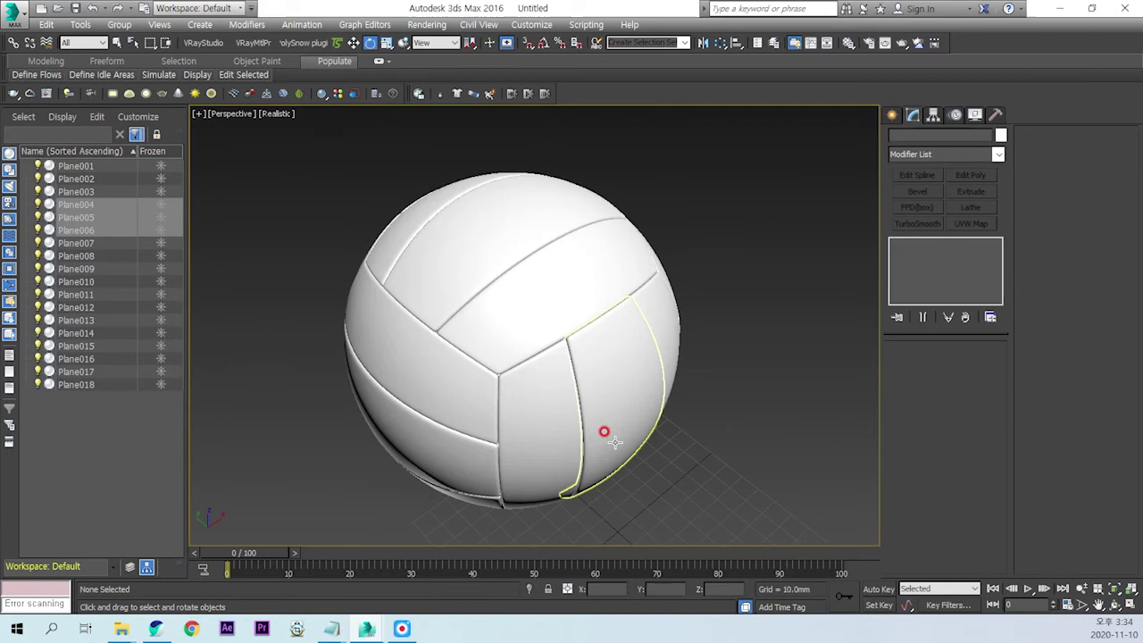
pyautogui.moveTo(599, 401)
pyautogui.keyDown('alt'); pyautogui.mouseDown(button='middle')
pyautogui.moveTo(643, 392)
pyautogui.moveTo(482, 403)
pyautogui.moveTo(526, 365)
pyautogui.moveTo(623, 343)
pyautogui.moveTo(640, 391)
pyautogui.moveTo(563, 385)
pyautogui.moveTo(634, 365)
pyautogui.moveTo(617, 376)
pyautogui.mouseUp(button='middle'); pyautogui.keyUp('alt')
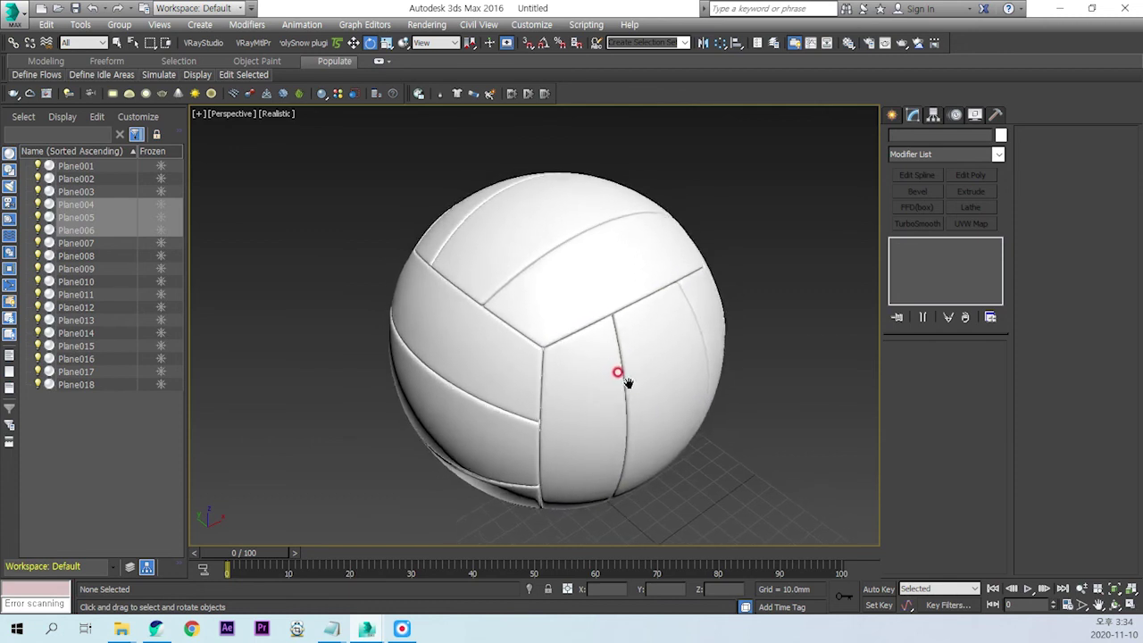
pyautogui.moveTo(486, 343)
pyautogui.keyDown('alt'); pyautogui.mouseDown(button='middle')
pyautogui.moveTo(512, 232)
pyautogui.moveTo(428, 205)
pyautogui.moveTo(679, 308)
pyautogui.mouseUp(button='middle'); pyautogui.keyUp('alt')
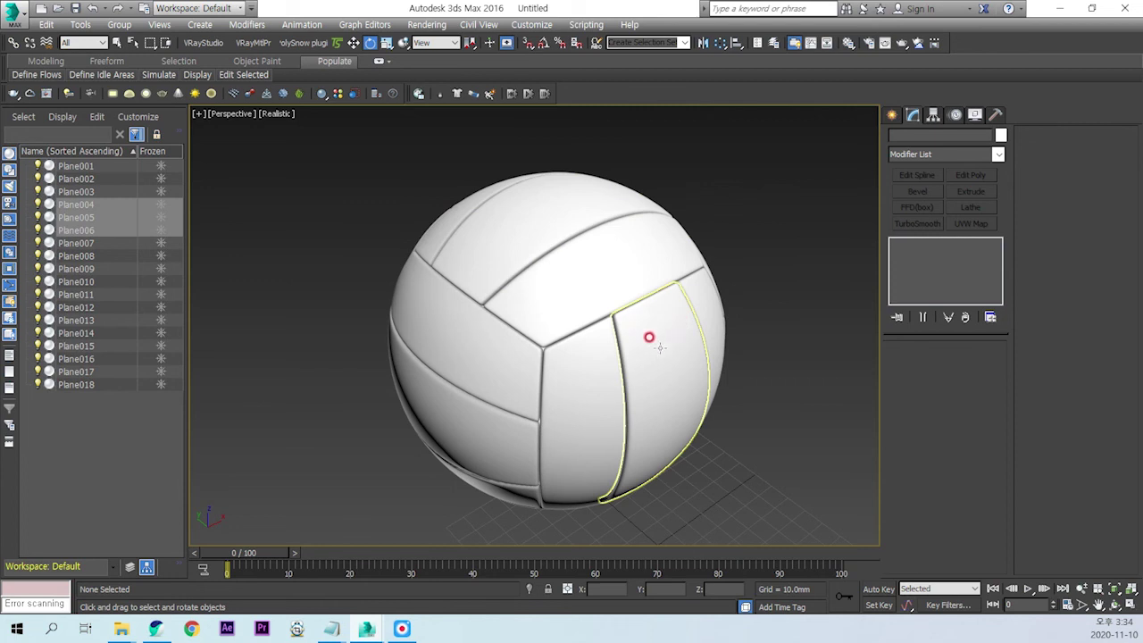